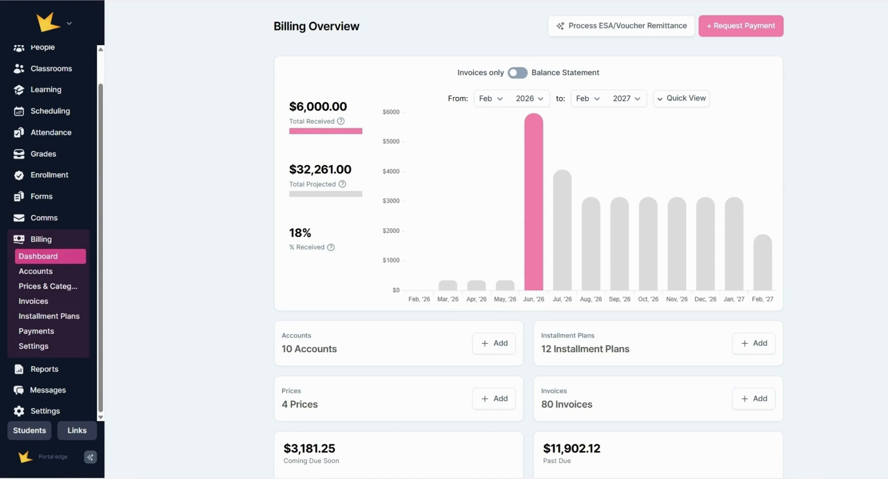
- Open the statement of the first billing account in the accounts list and review its balance, expected funding and posted entries
{"action": "left_click", "coordinate": [25, 272]}
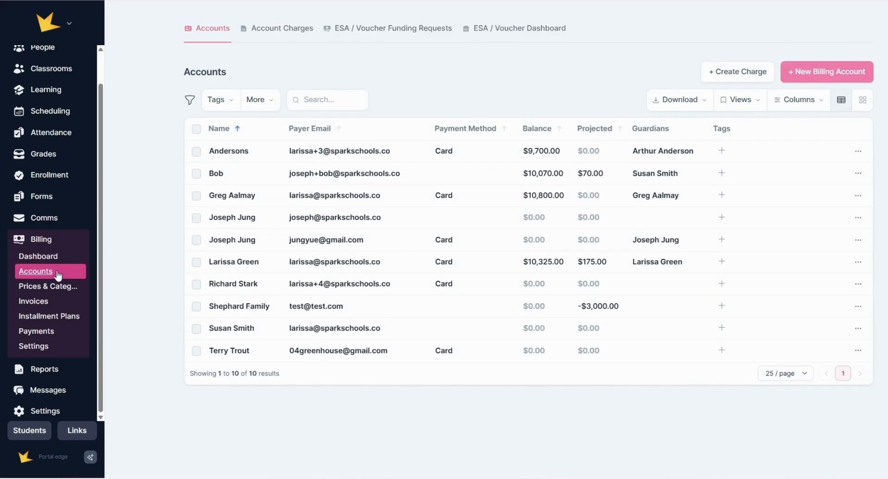
{"action": "left_click", "coordinate": [269, 156]}
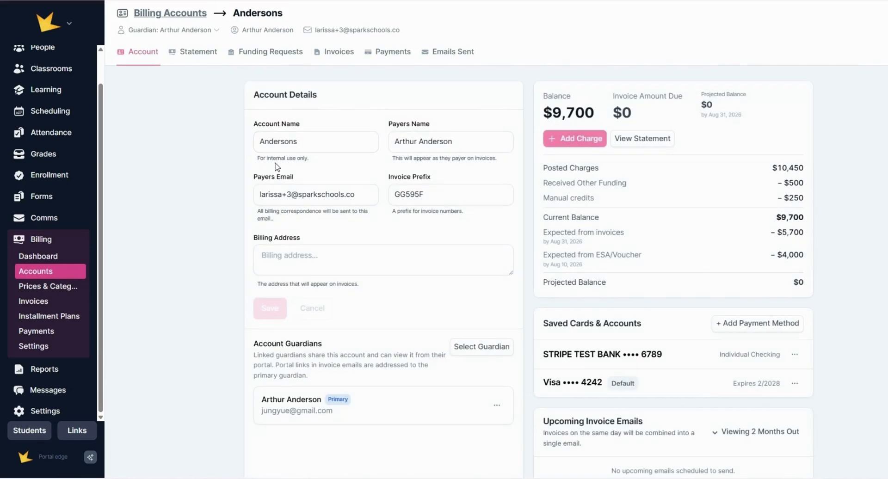
{"action": "left_click", "coordinate": [202, 58]}
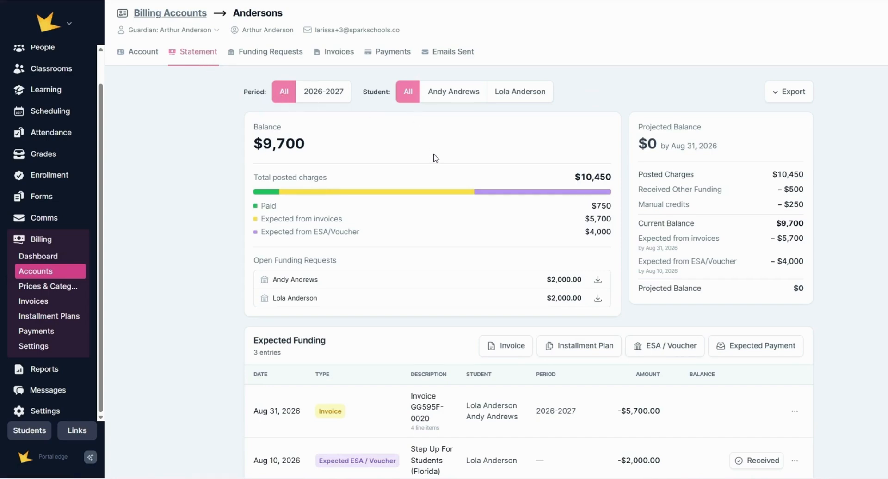
{"action": "scroll", "coordinate": [436, 158], "scroll_direction": "down", "scroll_amount": 3}
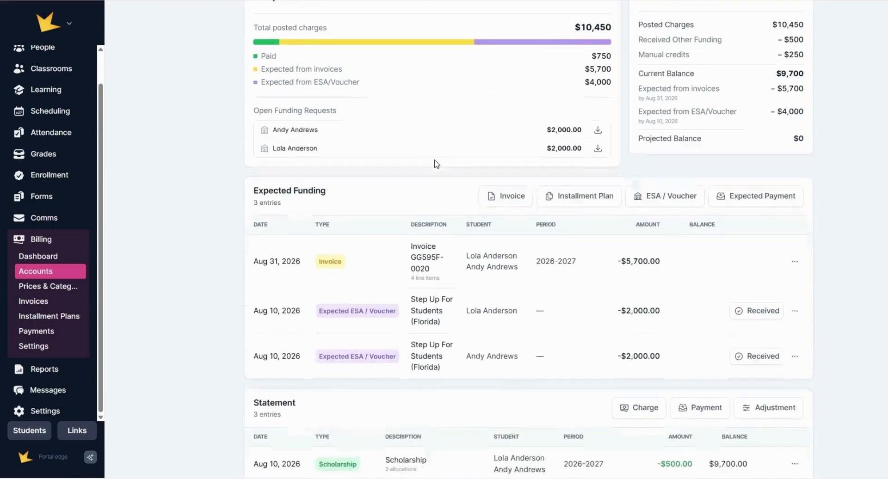
{"action": "scroll", "coordinate": [436, 163], "scroll_direction": "down", "scroll_amount": 1}
{"action": "scroll", "coordinate": [436, 163], "scroll_direction": "down", "scroll_amount": 2}
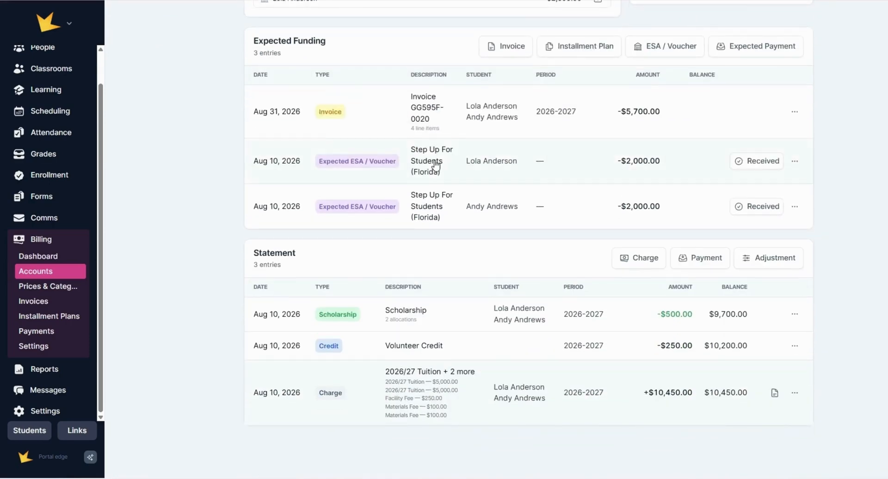
{"action": "scroll", "coordinate": [436, 163], "scroll_direction": "down", "scroll_amount": 1}
{"action": "scroll", "coordinate": [436, 165], "scroll_direction": "up", "scroll_amount": 3}
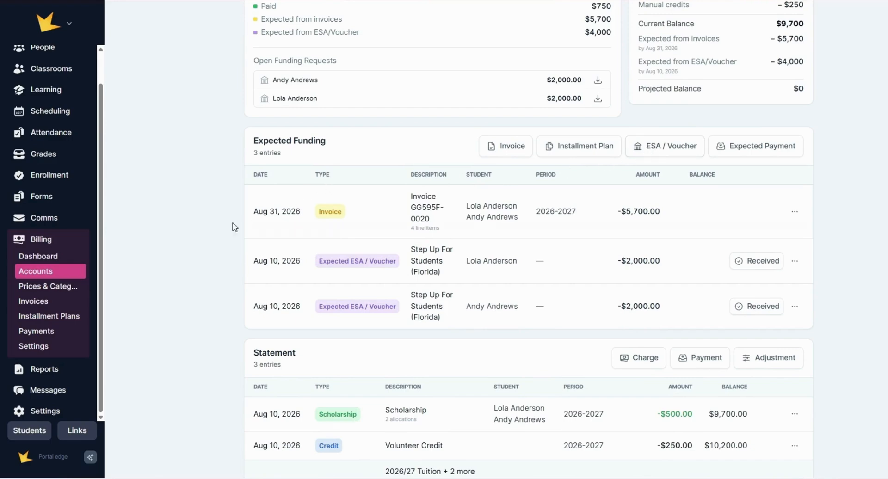
- Preview the standalone invoice form for the first billing account and close it without saving
{"action": "left_click", "coordinate": [44, 303]}
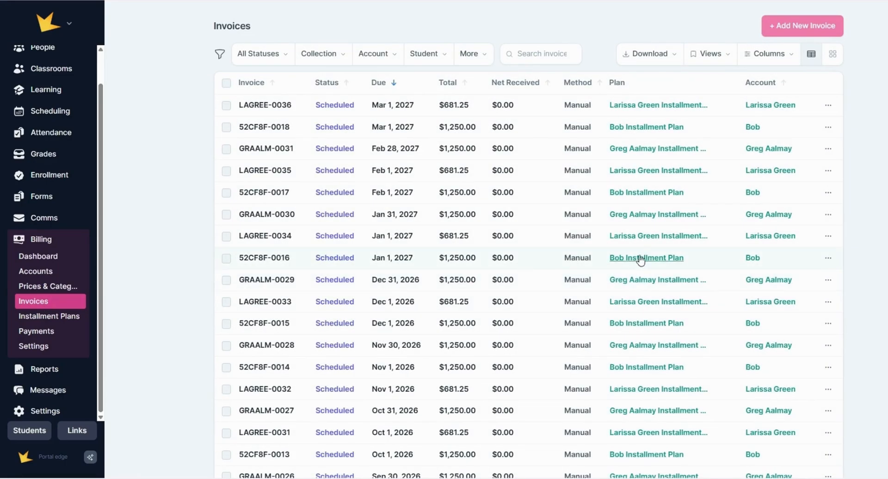
{"action": "left_click", "coordinate": [782, 31]}
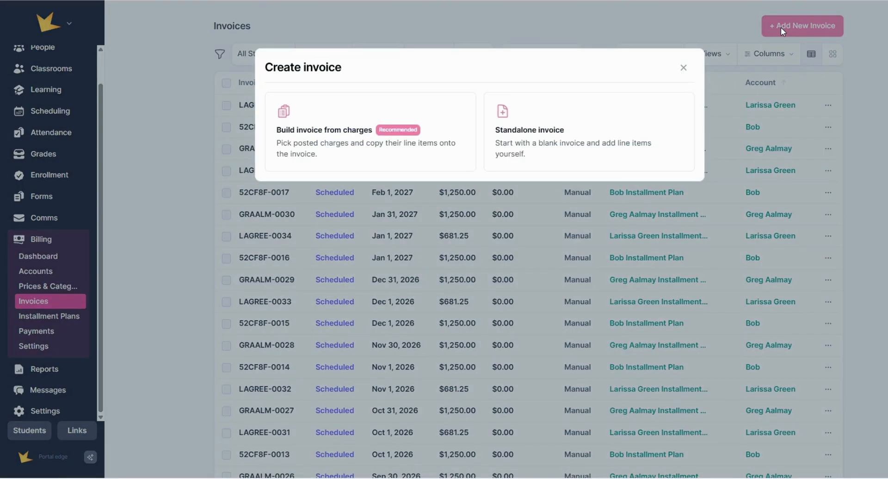
{"action": "left_click", "coordinate": [613, 132]}
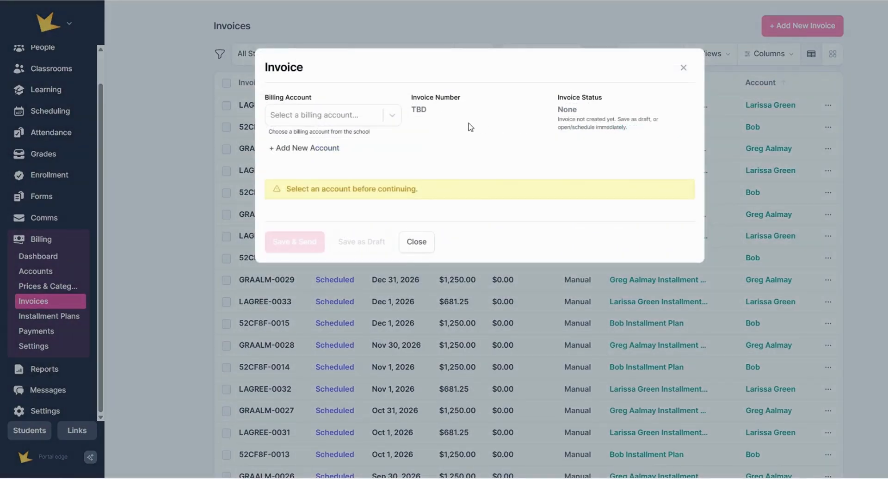
{"action": "left_click", "coordinate": [391, 115]}
{"action": "left_click", "coordinate": [356, 172]}
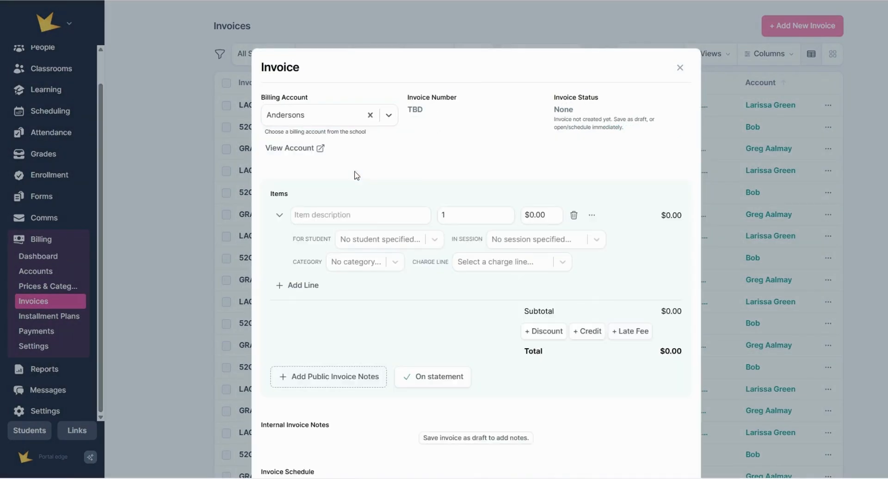
{"action": "left_click", "coordinate": [188, 181]}
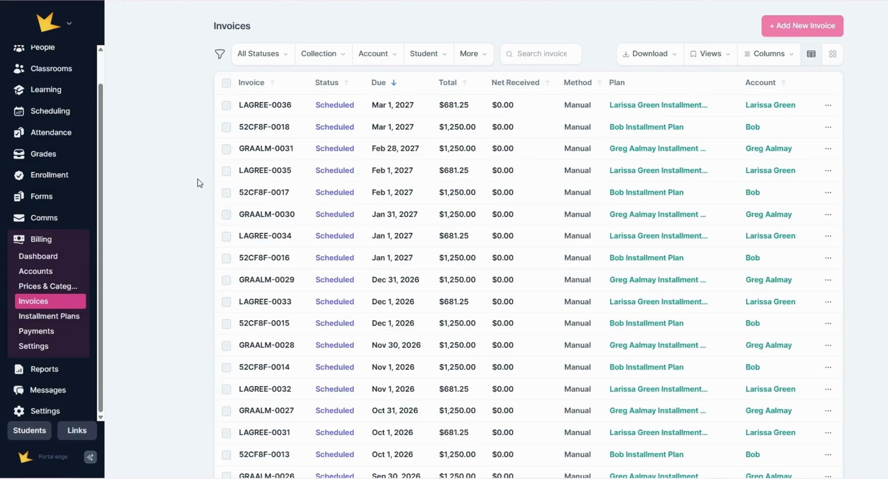
- Return to the first billing account in the list and view its statement
{"action": "left_click", "coordinate": [36, 275]}
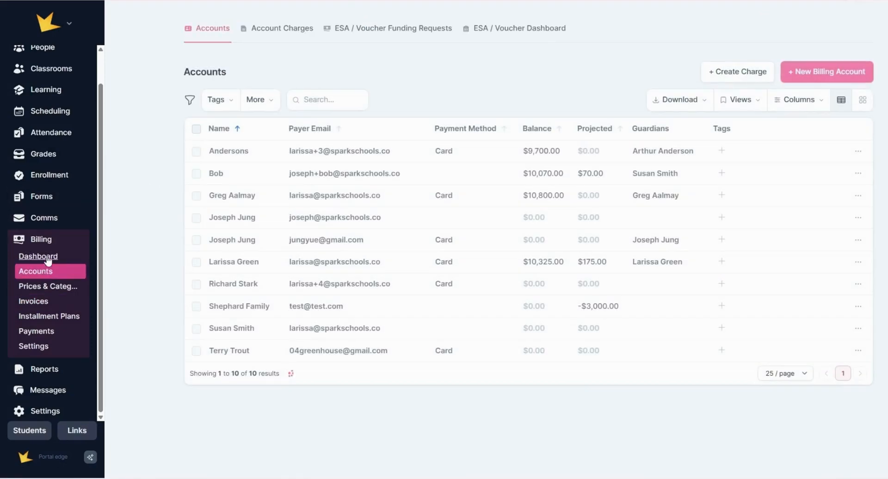
{"action": "left_click", "coordinate": [240, 157]}
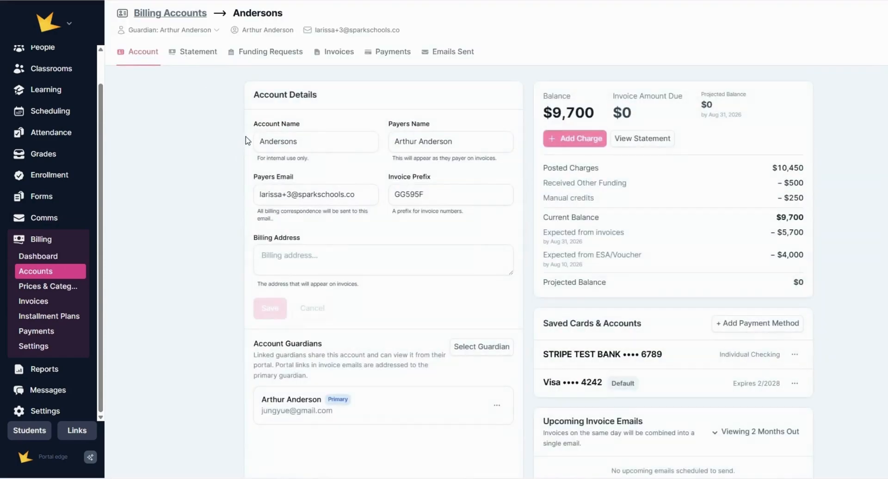
{"action": "left_click", "coordinate": [209, 55]}
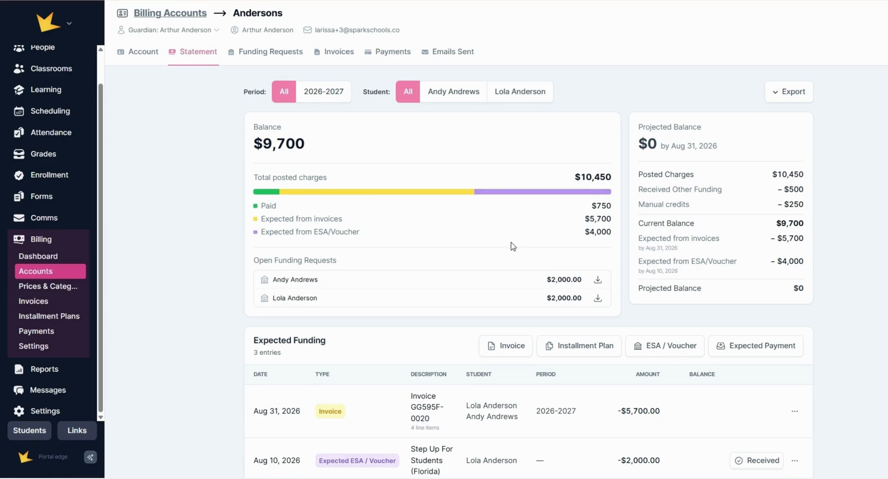
- Review the billing settings, including basic info, online payments, guardian portal and payment method options
{"action": "left_click", "coordinate": [50, 351]}
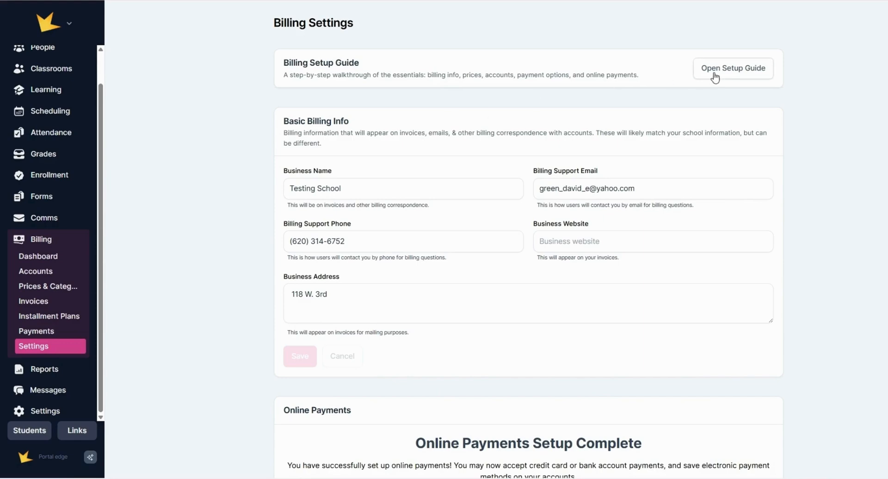
{"action": "scroll", "coordinate": [609, 180], "scroll_direction": "down", "scroll_amount": 5}
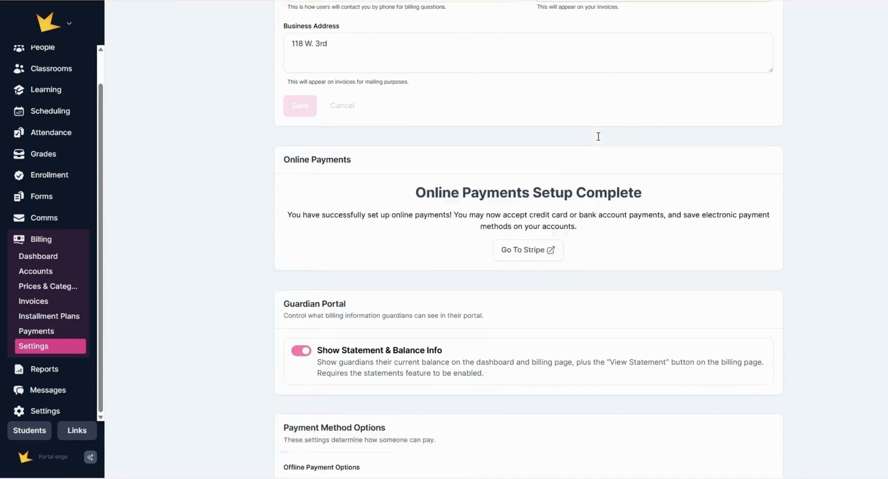
{"action": "scroll", "coordinate": [598, 136], "scroll_direction": "down", "scroll_amount": 3}
{"action": "scroll", "coordinate": [600, 141], "scroll_direction": "down", "scroll_amount": 1}
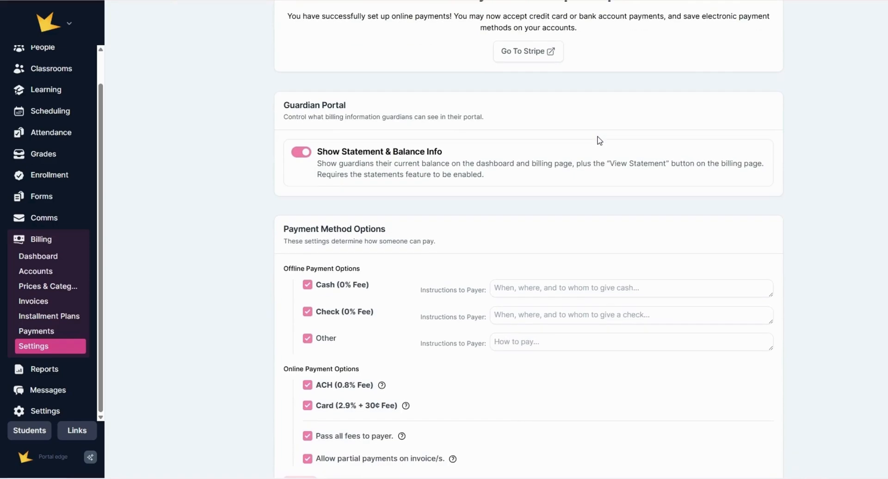
{"action": "scroll", "coordinate": [600, 141], "scroll_direction": "down", "scroll_amount": 3}
{"action": "scroll", "coordinate": [381, 145], "scroll_direction": "up", "scroll_amount": 7}
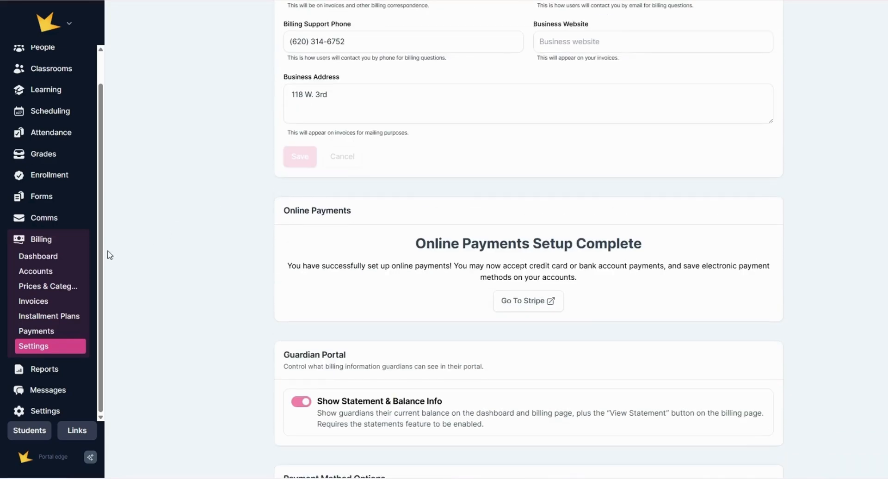
- Open the fifth application in the 2026/2027 Enrollment program and examine its Billing Account section
{"action": "left_click", "coordinate": [51, 276]}
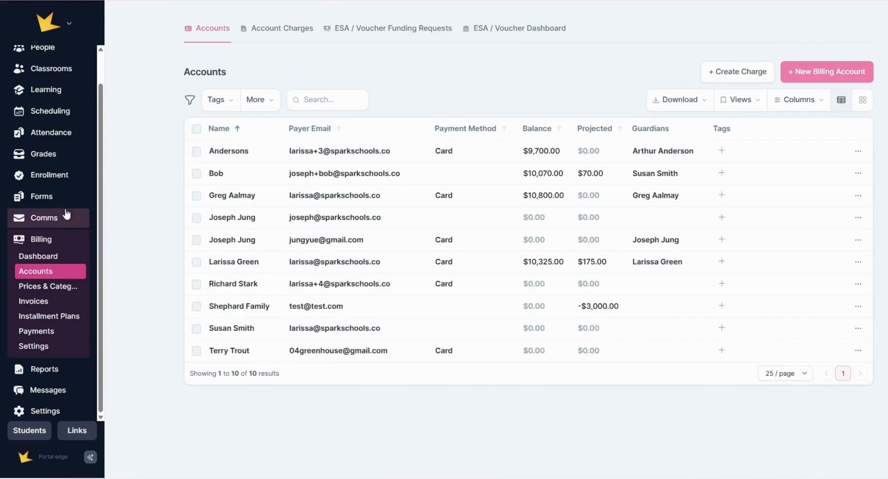
{"action": "left_click", "coordinate": [65, 176]}
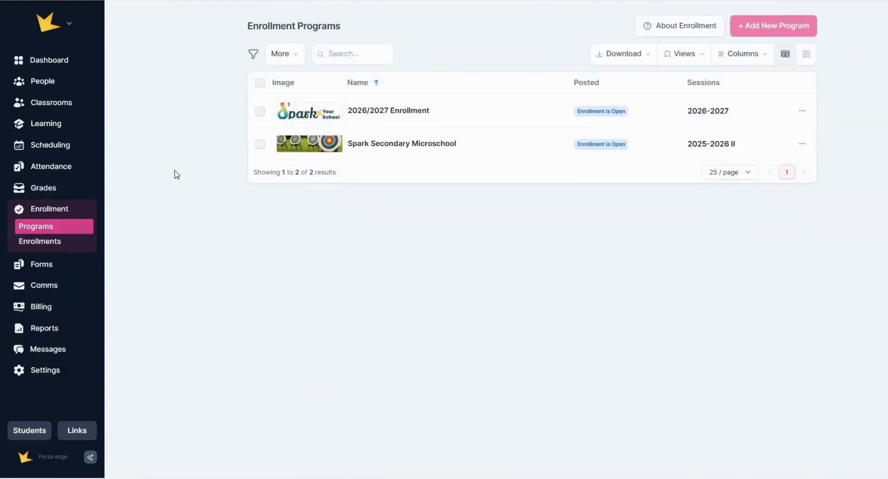
{"action": "left_click", "coordinate": [426, 112]}
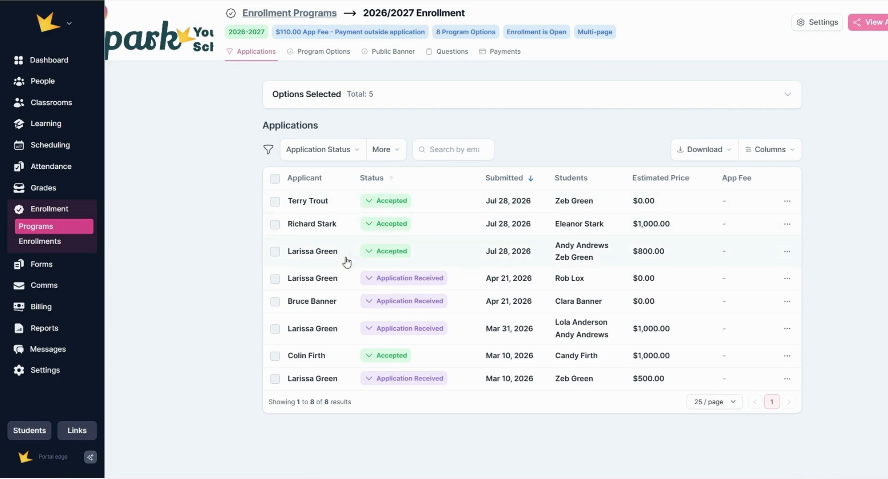
{"action": "left_click", "coordinate": [331, 303]}
{"action": "scroll", "coordinate": [463, 297], "scroll_direction": "down", "scroll_amount": 4}
{"action": "scroll", "coordinate": [524, 298], "scroll_direction": "down", "scroll_amount": 6}
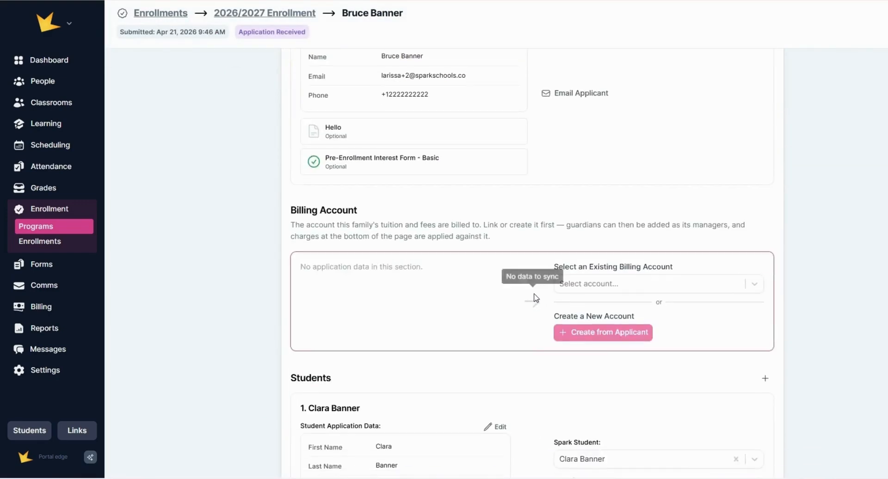
- Compare the Detached Account and Link to Guardians options for a new billing account, then close the form without creating it
{"action": "left_click", "coordinate": [75, 313]}
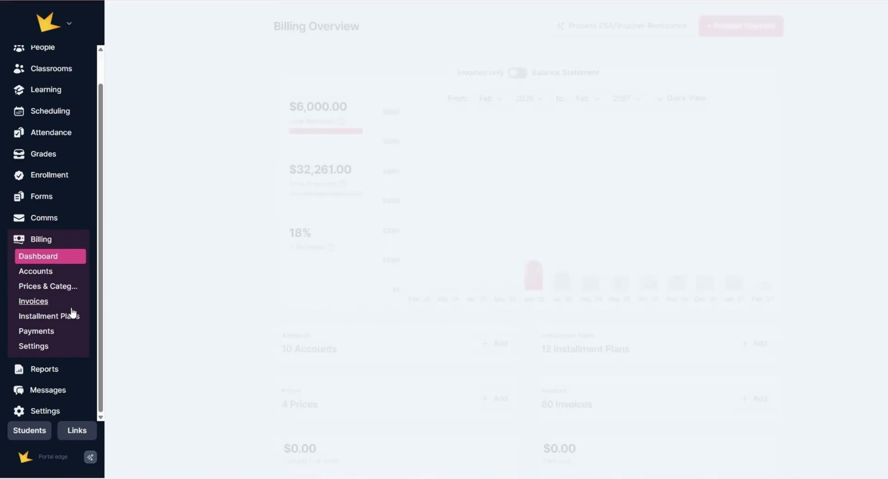
{"action": "left_click", "coordinate": [50, 273]}
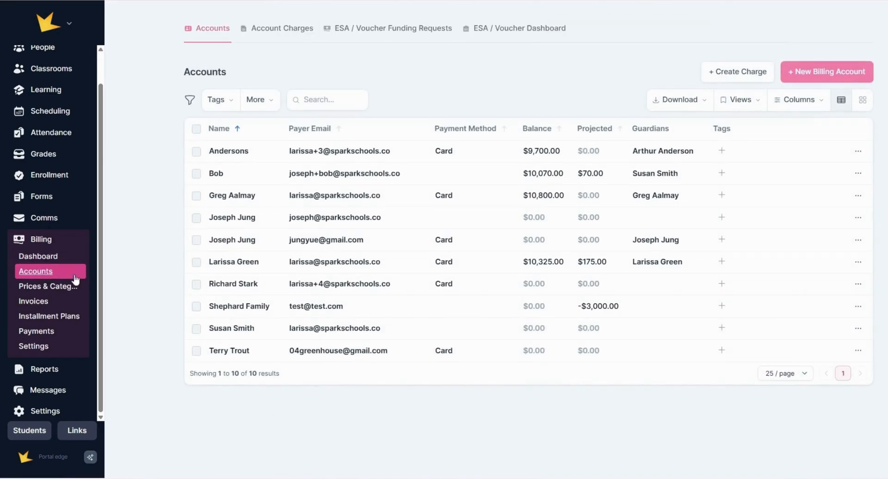
{"action": "left_click", "coordinate": [793, 73]}
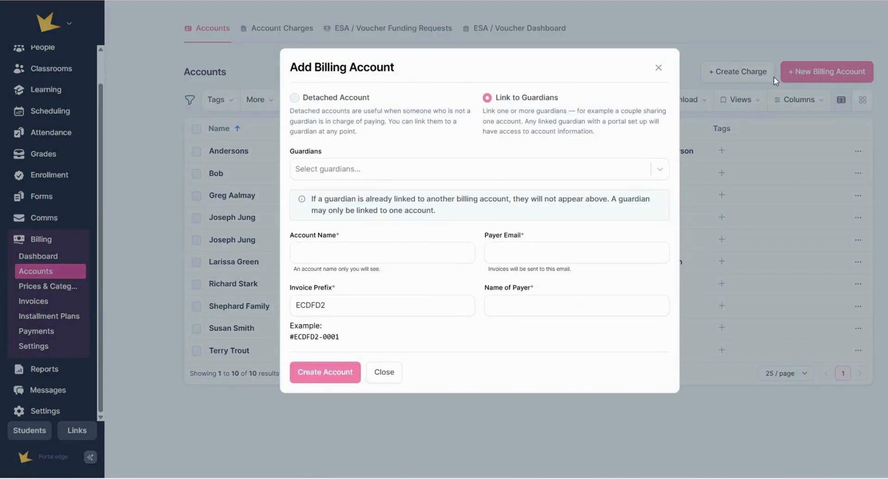
{"action": "left_click", "coordinate": [344, 100]}
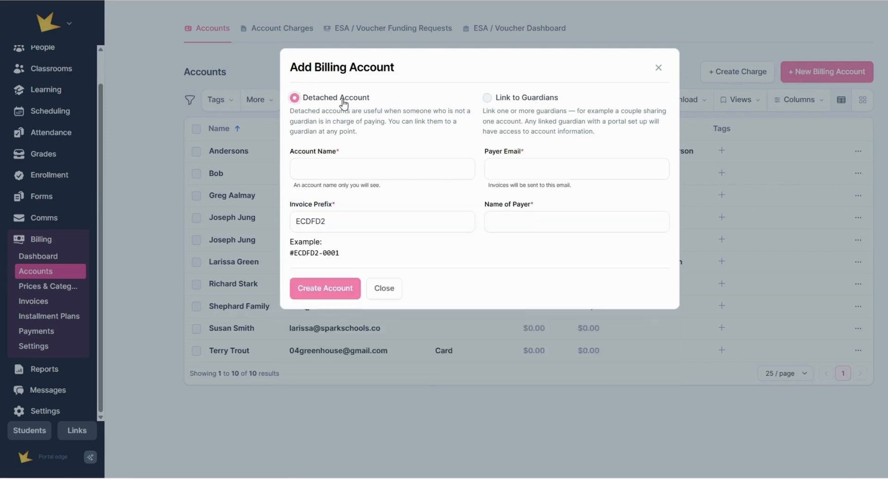
{"action": "left_click", "coordinate": [543, 104]}
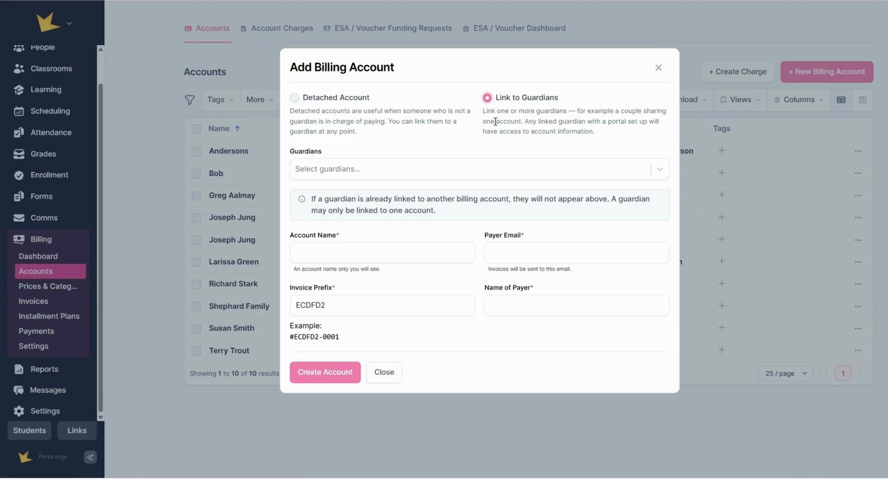
{"action": "left_click", "coordinate": [657, 73]}
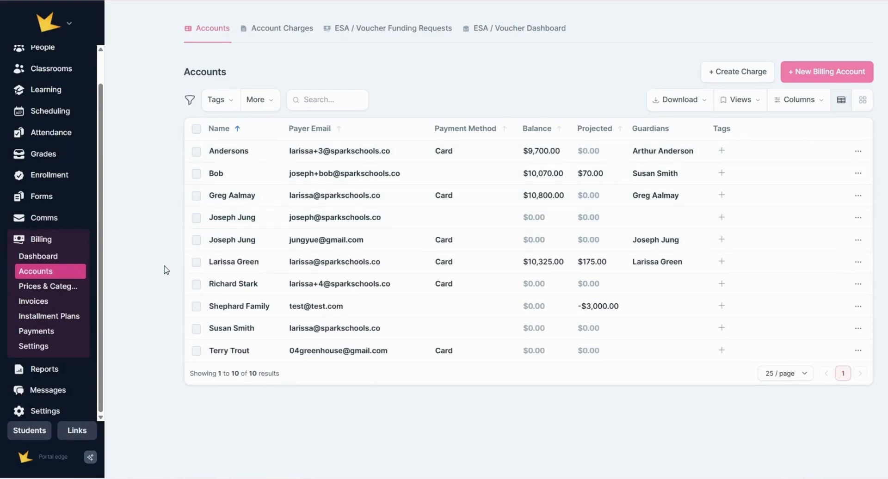
- Switch Show Statement & Balance Info off and back on for the guardian portal in the billing settings
{"action": "left_click", "coordinate": [42, 350]}
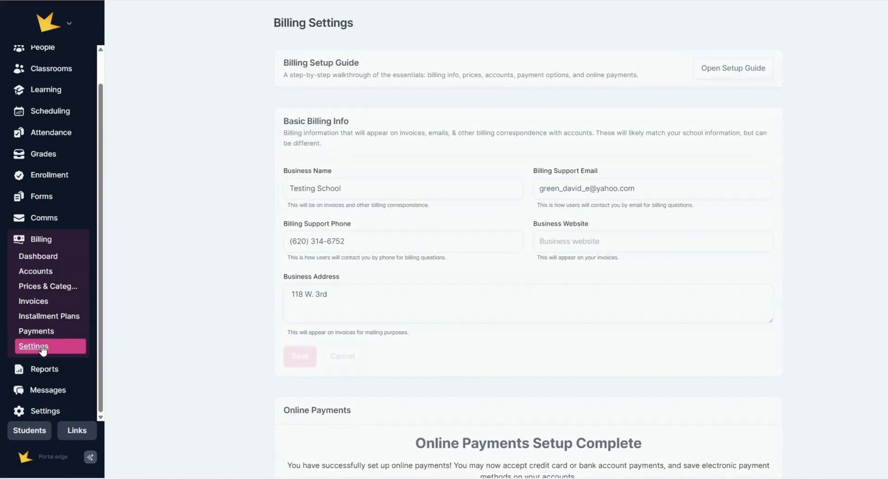
{"action": "scroll", "coordinate": [273, 287], "scroll_direction": "down", "scroll_amount": 5}
{"action": "scroll", "coordinate": [284, 286], "scroll_direction": "down", "scroll_amount": 2}
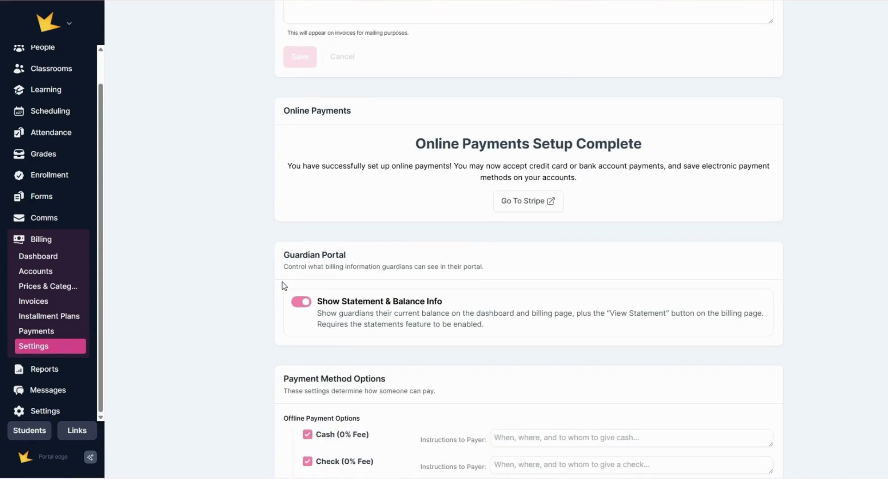
{"action": "left_click", "coordinate": [296, 303]}
{"action": "left_click", "coordinate": [307, 306]}
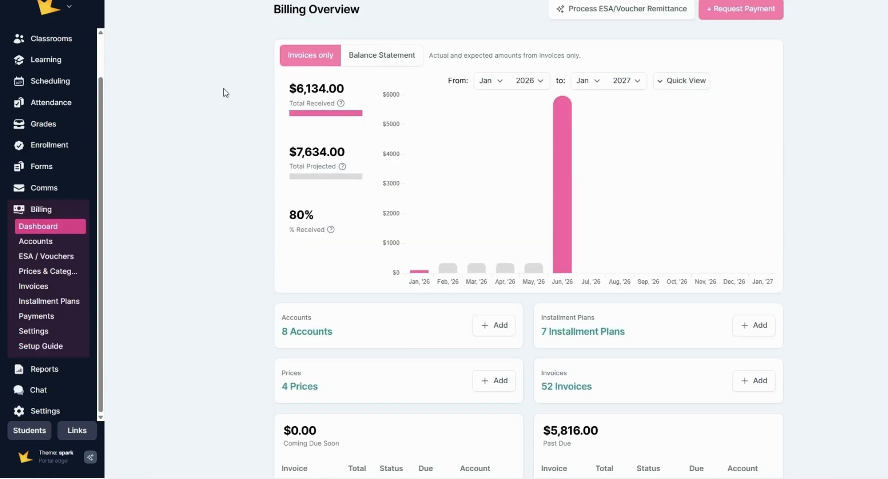
- Open the sixth account in the billing accounts list and bring up its statement
{"action": "left_click", "coordinate": [53, 242]}
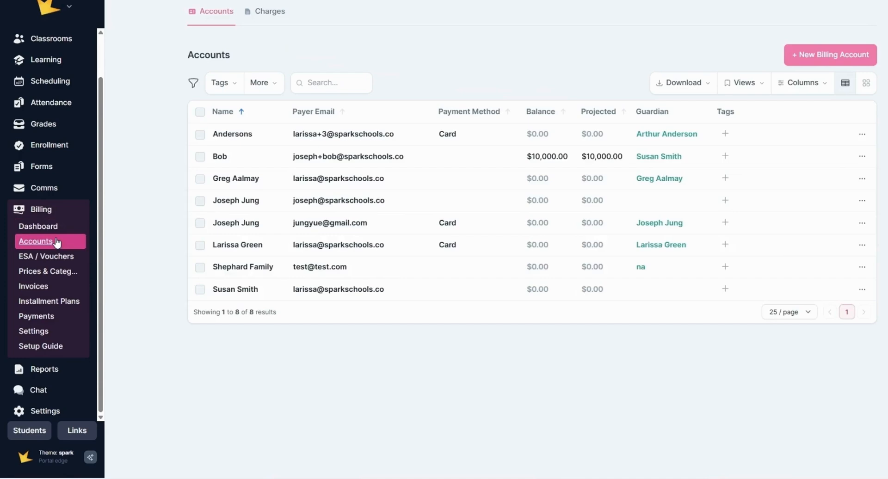
{"action": "left_click", "coordinate": [259, 254]}
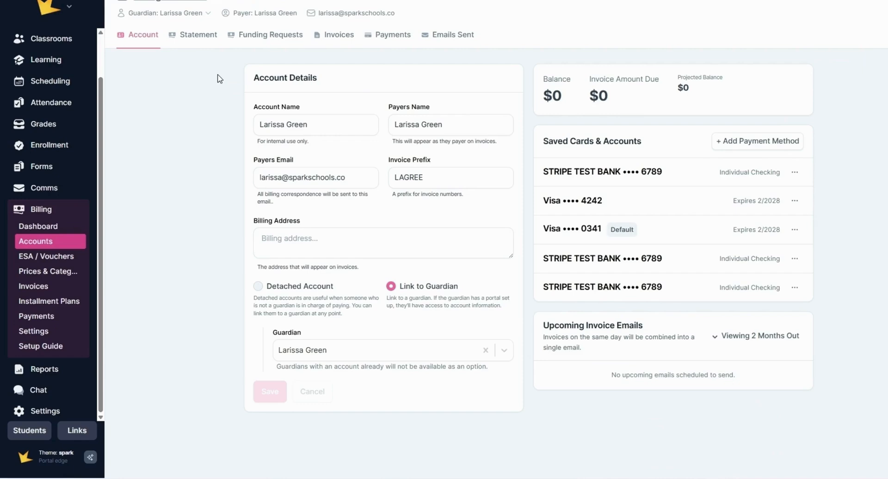
{"action": "left_click", "coordinate": [207, 45]}
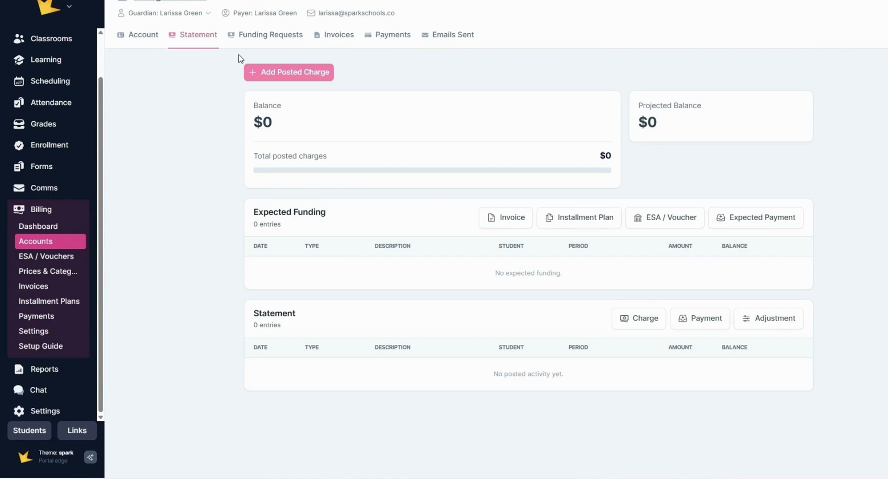
- Start a posted charge with a $5,000.00 2026/27 Tuition line item assigned to the first listed student
{"action": "left_click", "coordinate": [265, 75]}
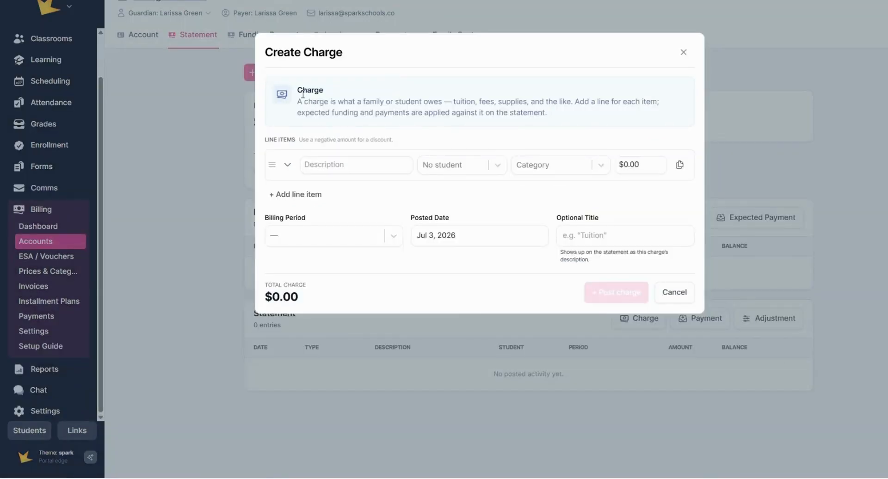
{"action": "left_click", "coordinate": [289, 168]}
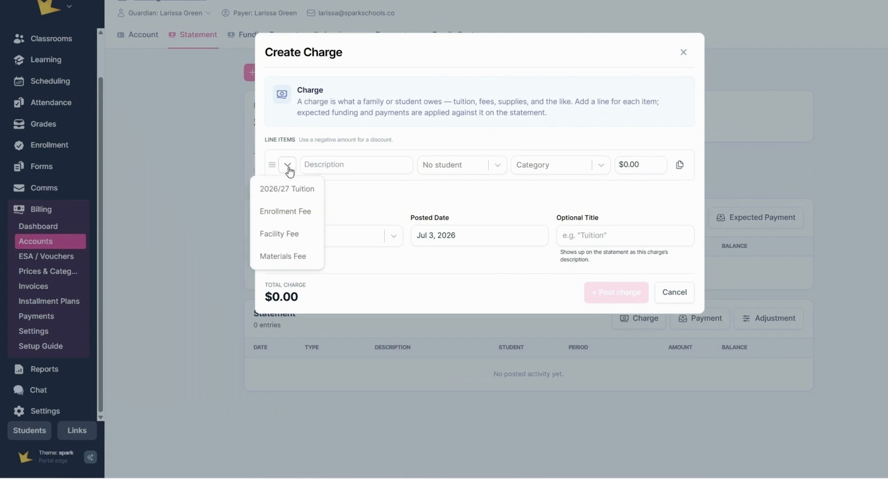
{"action": "left_click", "coordinate": [301, 190]}
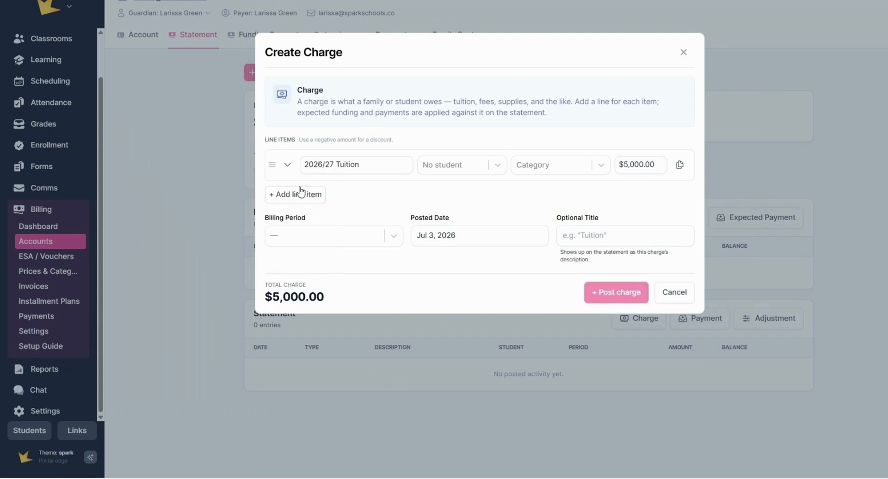
{"action": "left_click", "coordinate": [461, 174]}
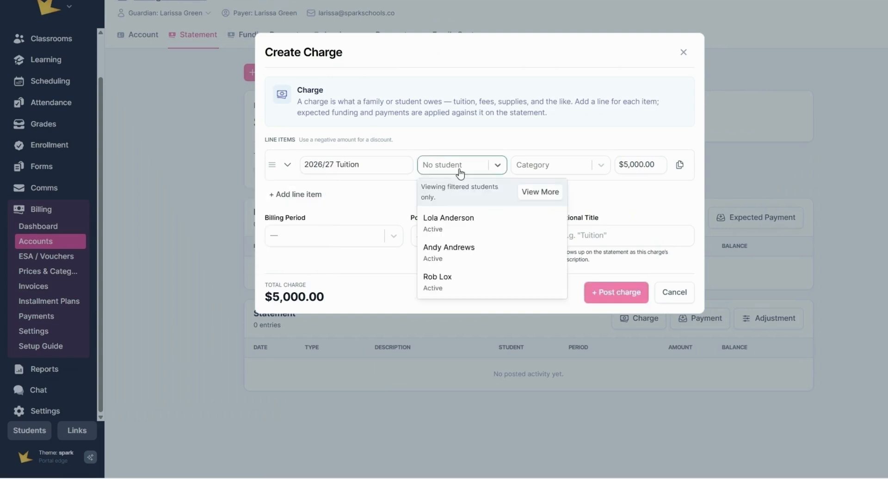
{"action": "left_click", "coordinate": [461, 222]}
- Add a $100.00 Enrollment Fee line for the same student, complete both students' tuition and fee lines for 2026-2027, and post the charge
{"action": "left_click", "coordinate": [307, 193]}
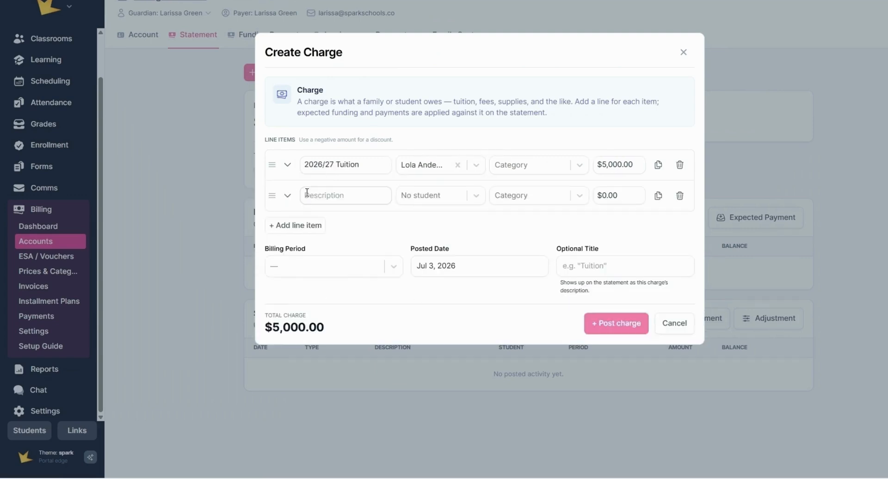
{"action": "left_click", "coordinate": [286, 197]}
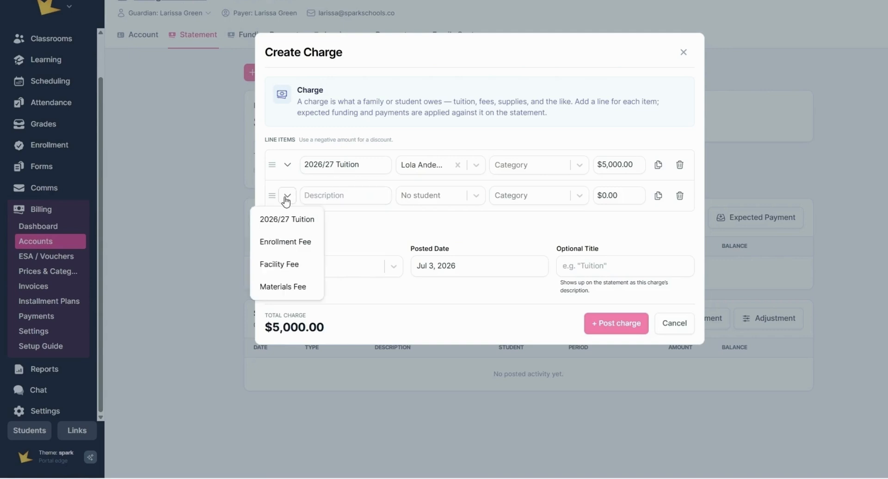
{"action": "left_click", "coordinate": [295, 244]}
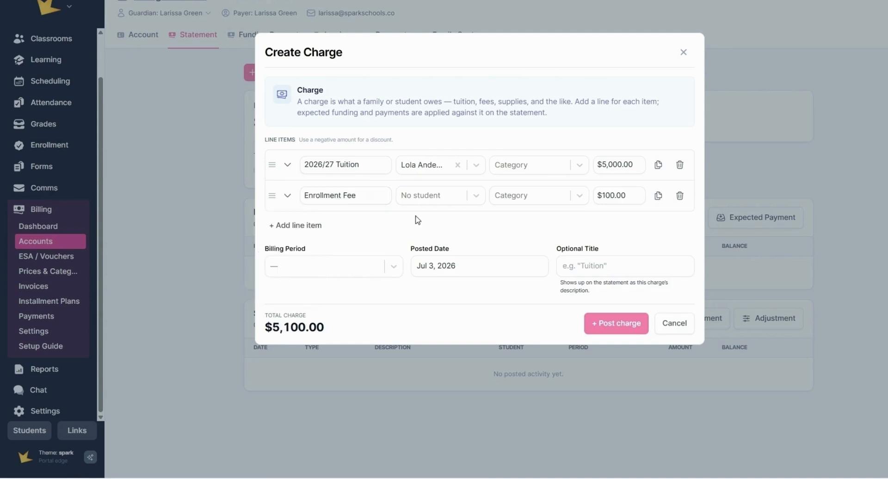
{"action": "left_click", "coordinate": [437, 195]}
{"action": "left_click", "coordinate": [445, 248]}
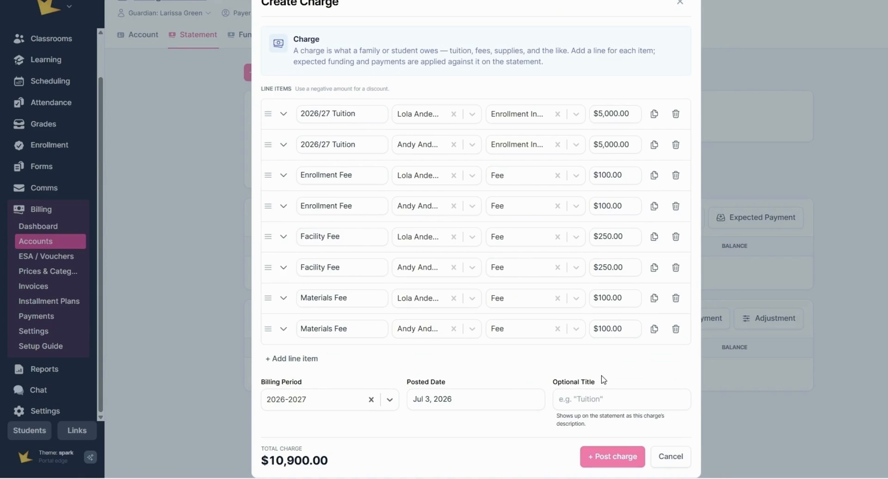
{"action": "left_click", "coordinate": [604, 458]}
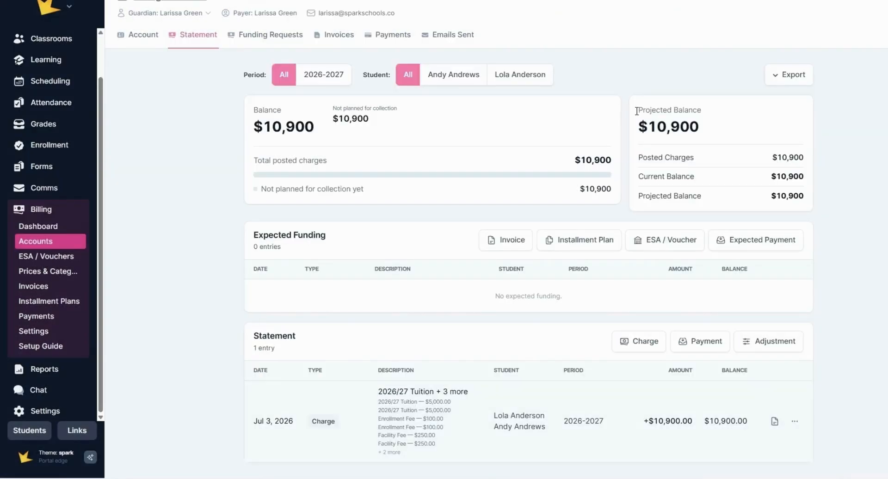
- Check the balance figures on the account overview and return to the statement
{"action": "left_click", "coordinate": [158, 36]}
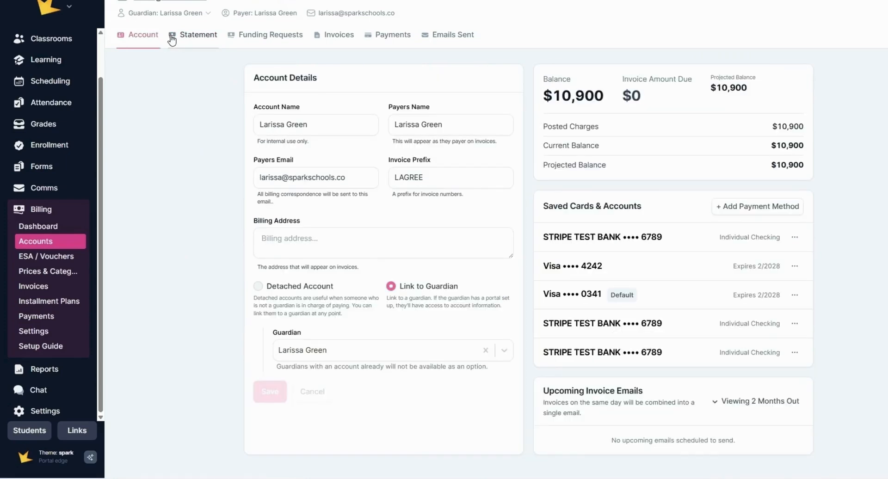
{"action": "left_click", "coordinate": [206, 36]}
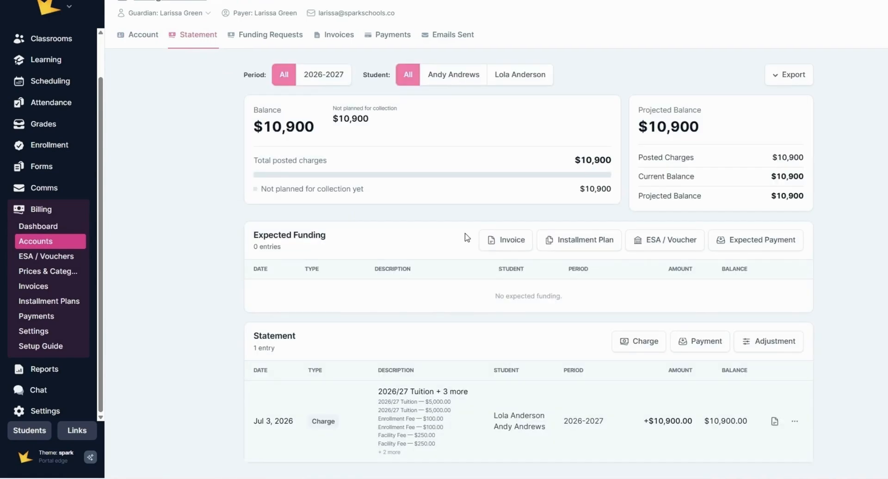
- Preview an invoice covering every line item of the posted charge without creating it, and view the available expected payment types
{"action": "left_click", "coordinate": [511, 249]}
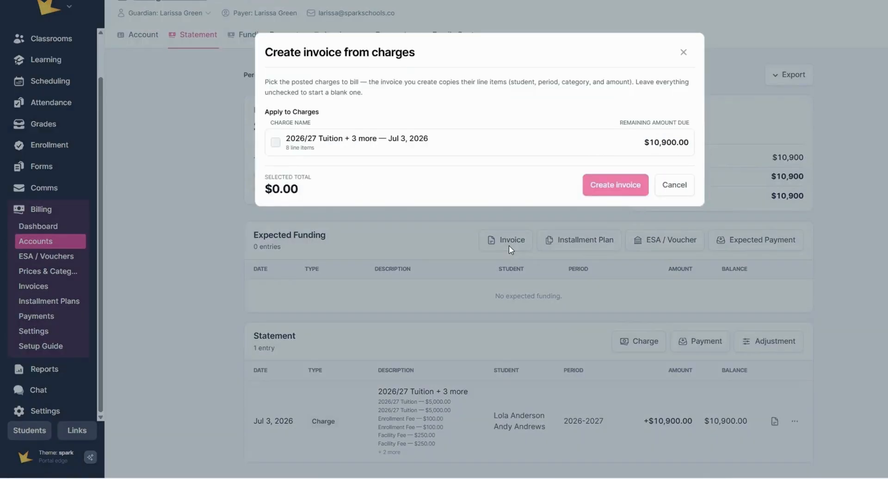
{"action": "left_click", "coordinate": [374, 142]}
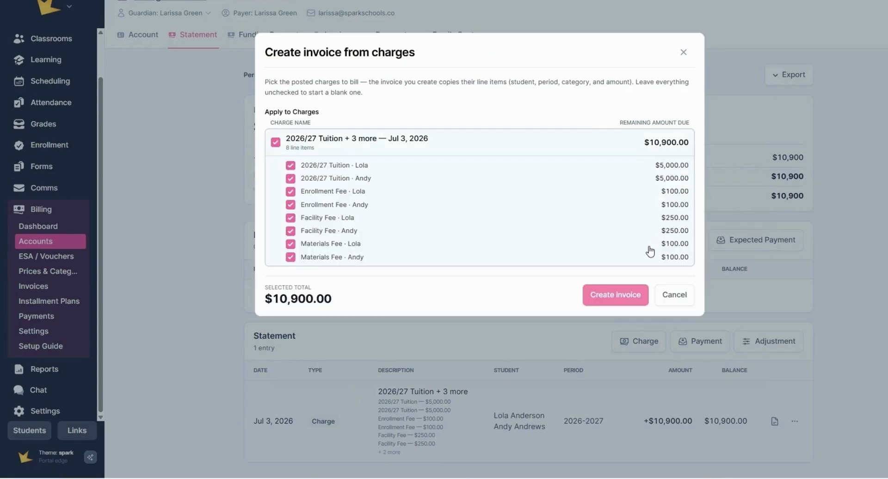
{"action": "left_click", "coordinate": [673, 296]}
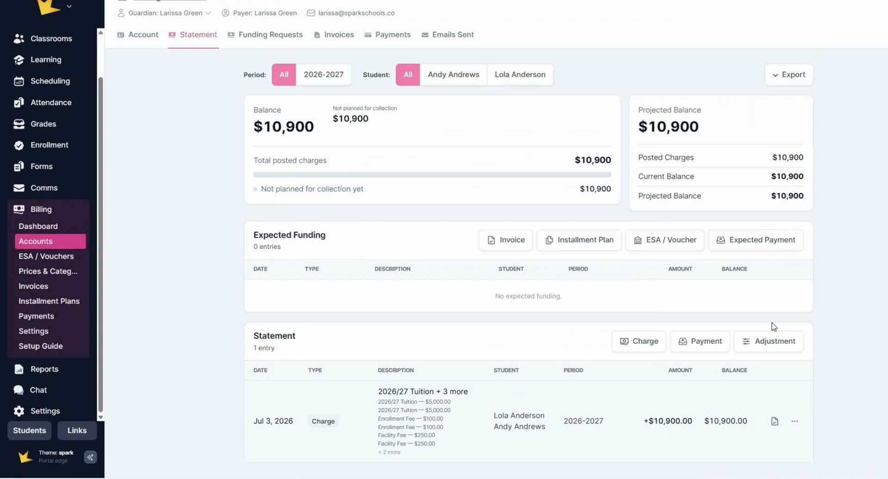
{"action": "left_click", "coordinate": [759, 245]}
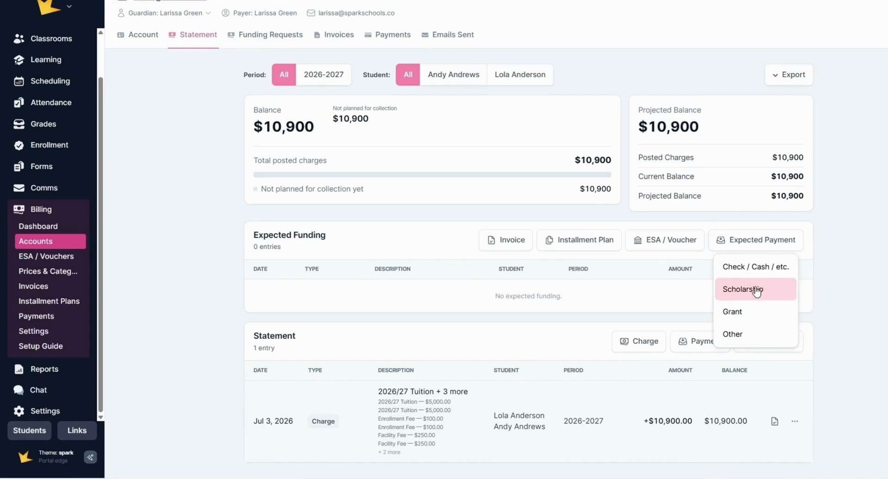
{"action": "left_click", "coordinate": [832, 270]}
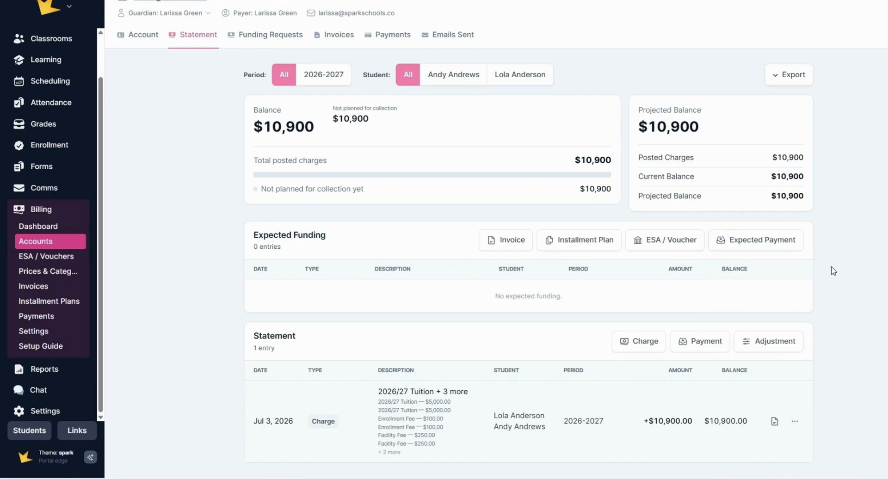
- Set up an ESA/Voucher funding request for the first listed student, covering only the 2026/27 Tuition and Enrollment Fee lines
{"action": "left_click", "coordinate": [673, 245]}
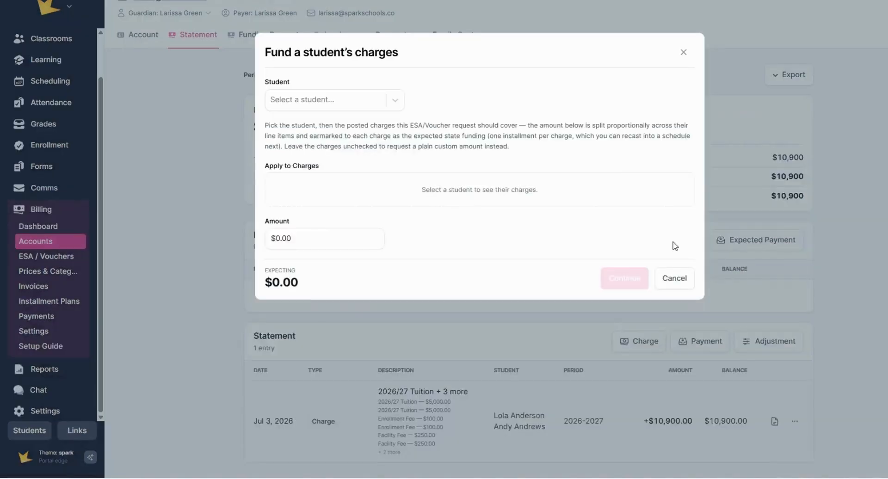
{"action": "left_click", "coordinate": [394, 100]}
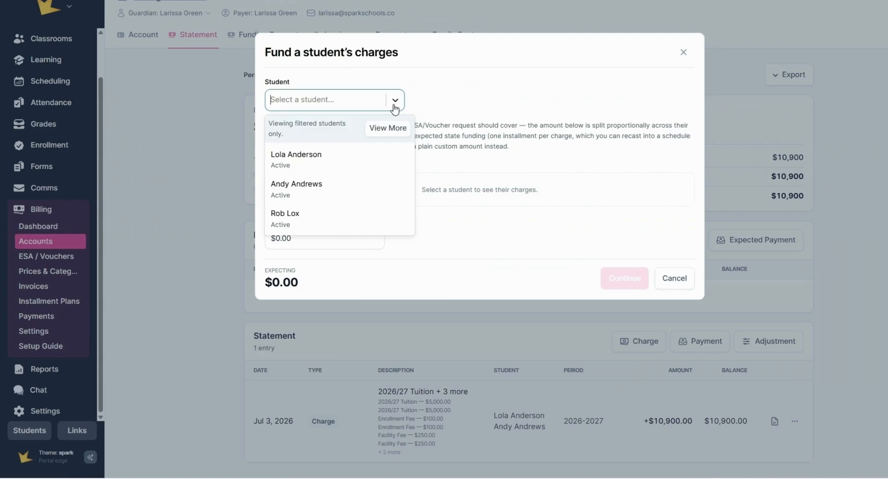
{"action": "left_click", "coordinate": [329, 154]}
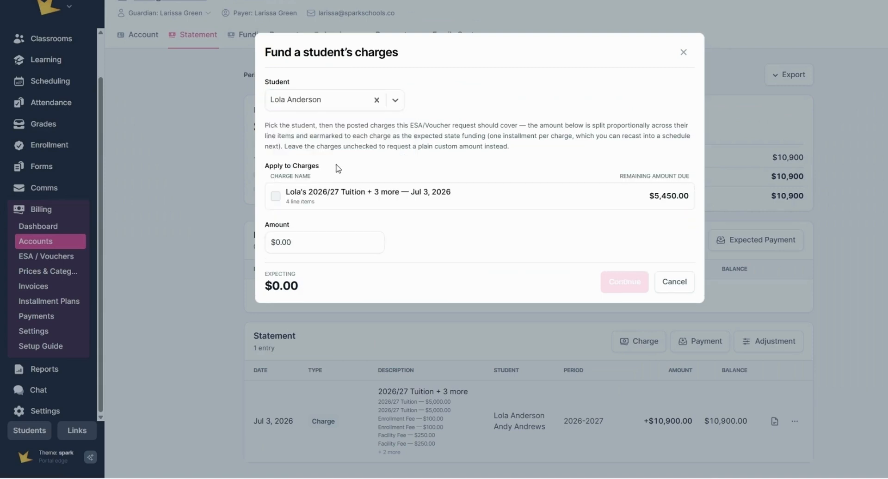
{"action": "left_click", "coordinate": [277, 196]}
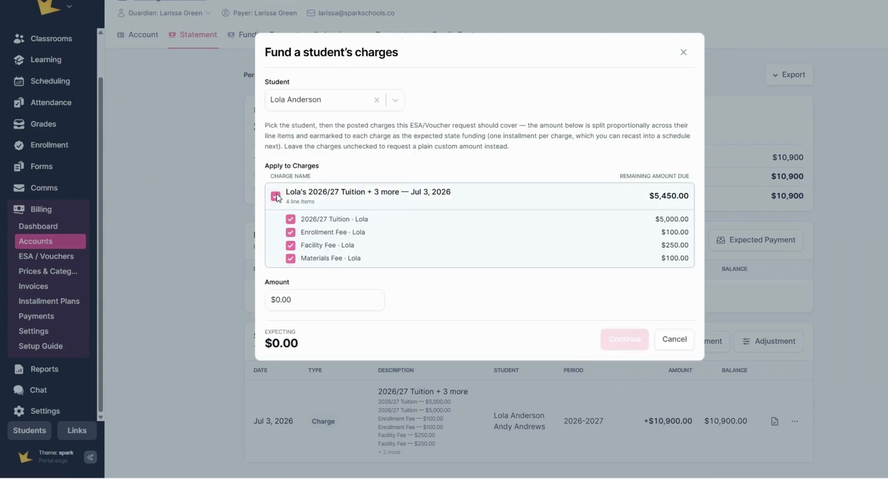
{"action": "left_click", "coordinate": [290, 245]}
{"action": "left_click", "coordinate": [290, 258]}
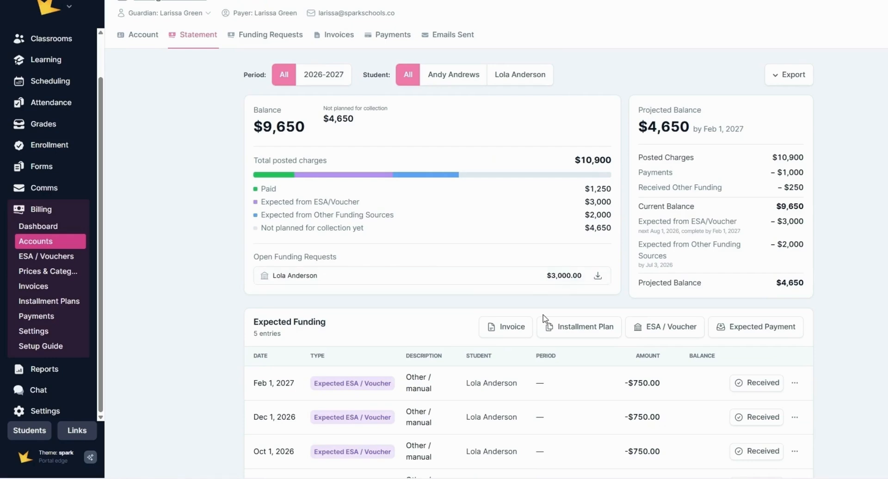
- Review the statement's expected funding entries, its posted charge and payments, and the balance breakdown
{"action": "scroll", "coordinate": [598, 293], "scroll_direction": "down", "scroll_amount": 1}
{"action": "scroll", "coordinate": [598, 293], "scroll_direction": "down", "scroll_amount": 4}
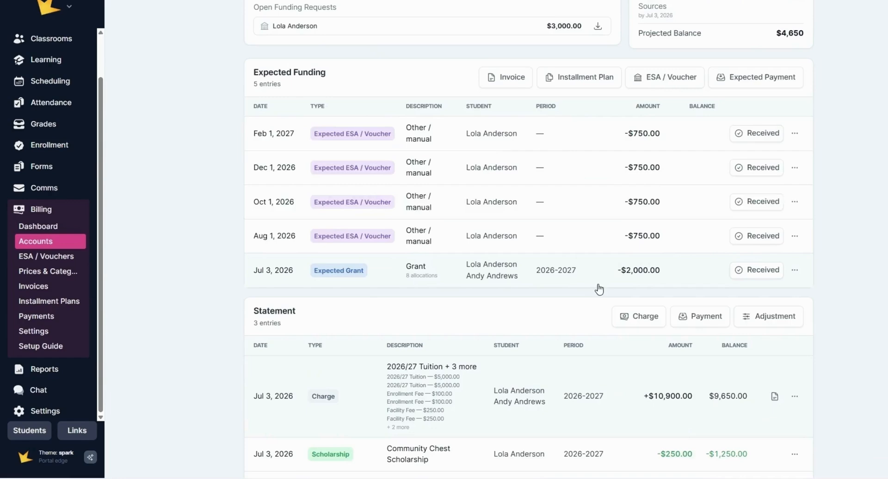
{"action": "scroll", "coordinate": [599, 289], "scroll_direction": "down", "scroll_amount": 1}
{"action": "scroll", "coordinate": [398, 164], "scroll_direction": "down", "scroll_amount": 1}
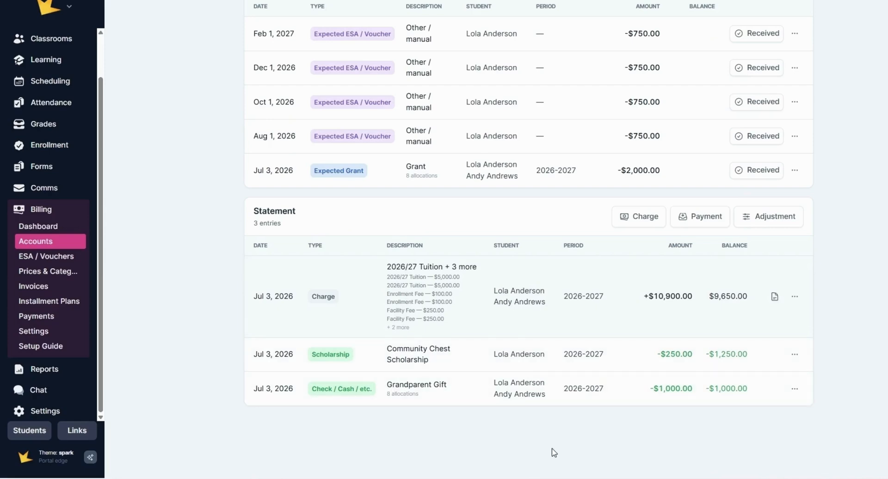
{"action": "scroll", "coordinate": [599, 444], "scroll_direction": "up", "scroll_amount": 8}
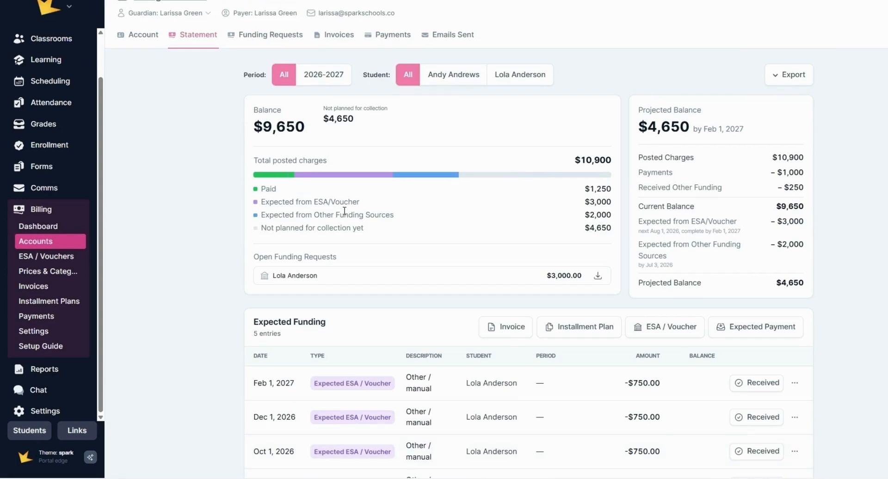
- Create an eight-installment plan from all line items of the posted 2026/27 Tuition charge for the full remaining amount
{"action": "scroll", "coordinate": [509, 208], "scroll_direction": "down", "scroll_amount": 1}
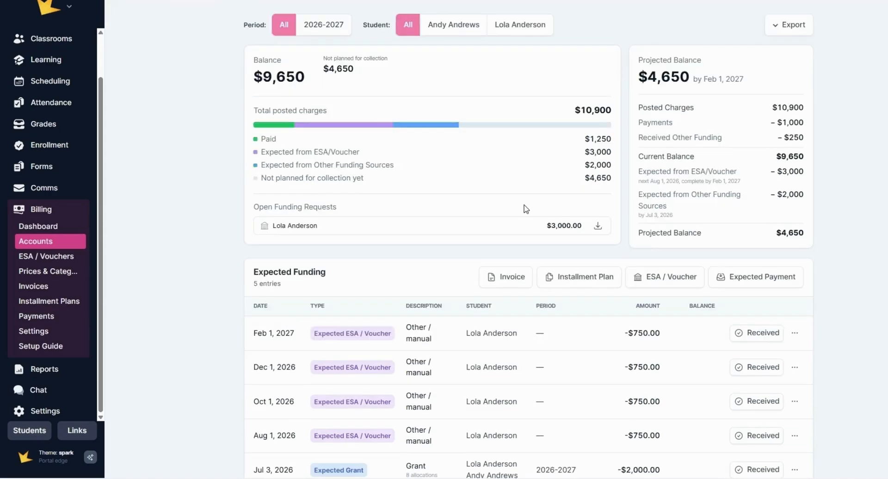
{"action": "left_click", "coordinate": [583, 280]}
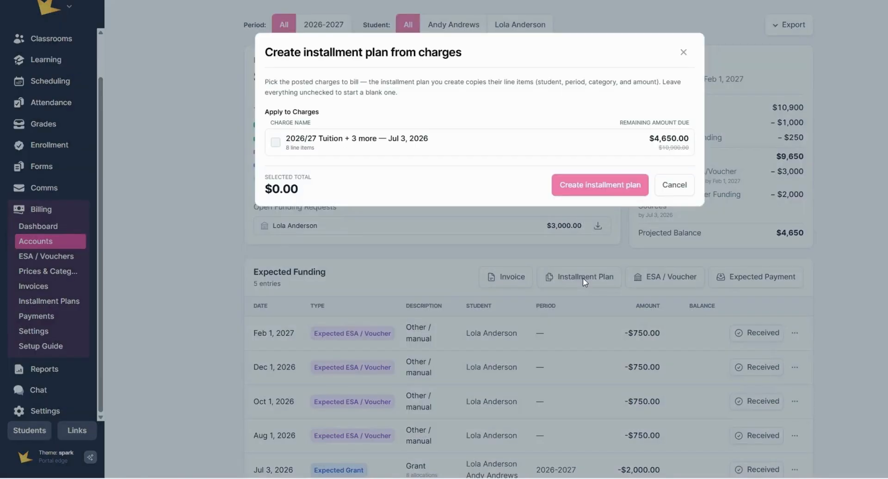
{"action": "left_click", "coordinate": [275, 142]}
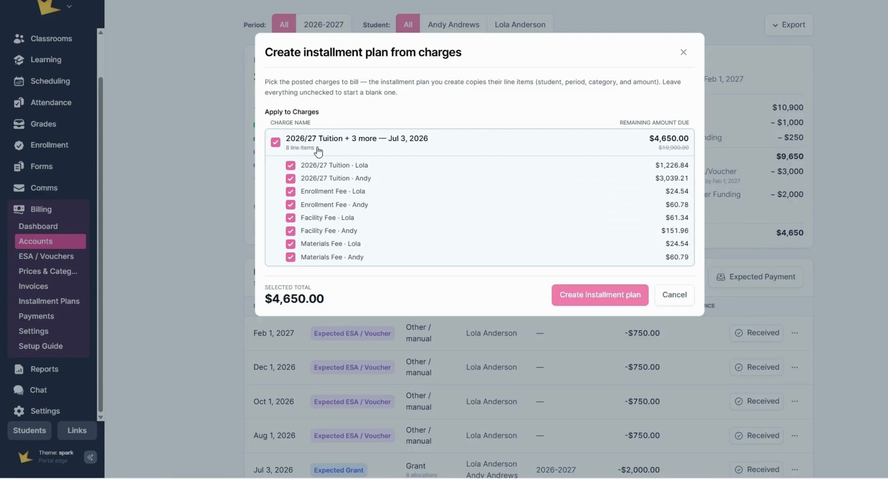
{"action": "left_click", "coordinate": [600, 295]}
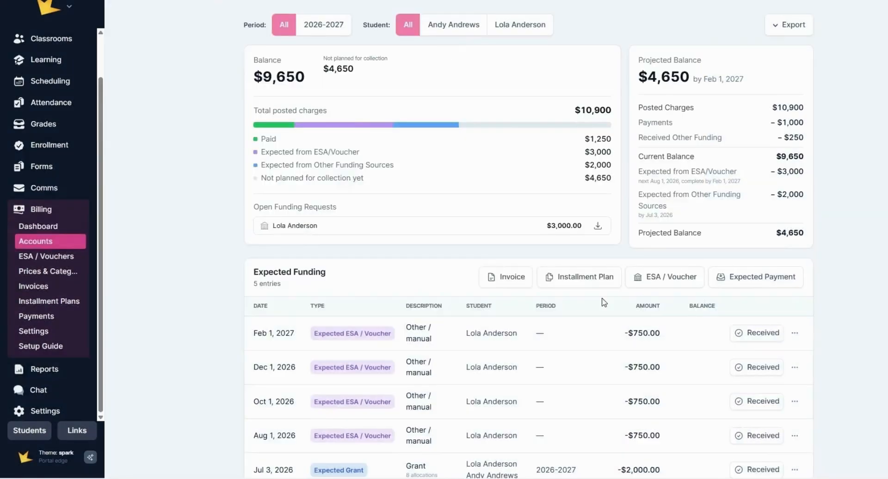
- Examine the installment invoices among the expected funding entries and the account's projected balance
{"action": "scroll", "coordinate": [226, 187], "scroll_direction": "down", "scroll_amount": 9}
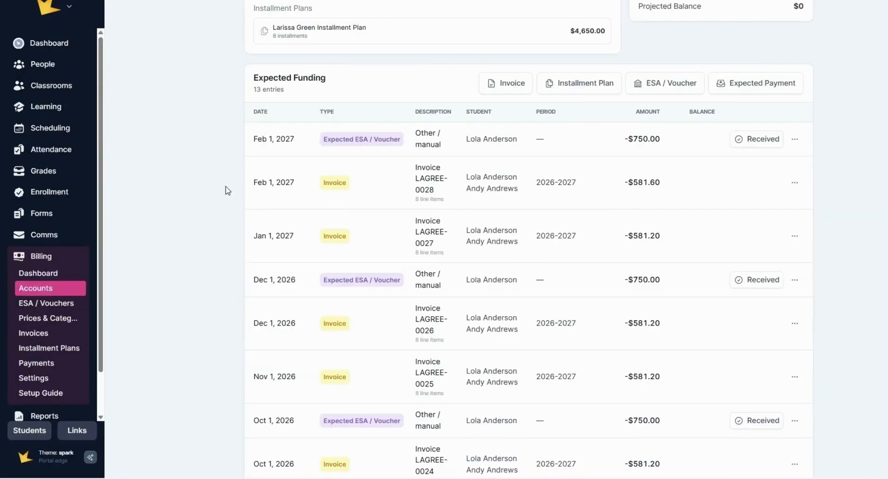
{"action": "scroll", "coordinate": [367, 185], "scroll_direction": "down", "scroll_amount": 6}
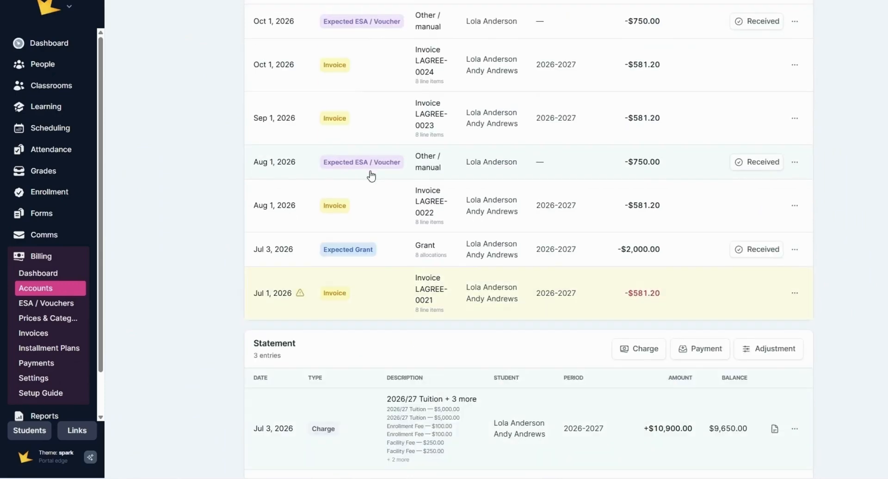
{"action": "scroll", "coordinate": [413, 214], "scroll_direction": "up", "scroll_amount": 8}
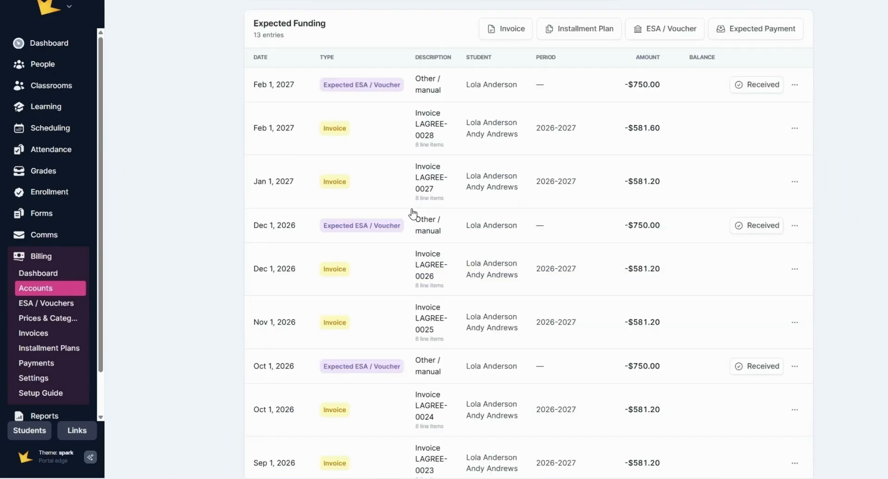
{"action": "scroll", "coordinate": [413, 214], "scroll_direction": "up", "scroll_amount": 7}
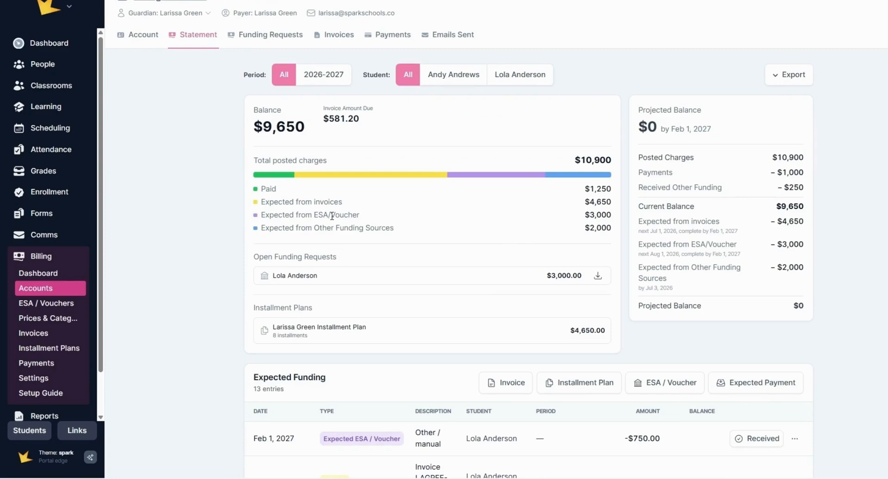
- Review the dated ESA/Voucher and invoice entries in the statement's Expected Funding table, returning to the balance summary
{"action": "scroll", "coordinate": [332, 217], "scroll_direction": "down", "scroll_amount": 1}
{"action": "scroll", "coordinate": [333, 219], "scroll_direction": "down", "scroll_amount": 5}
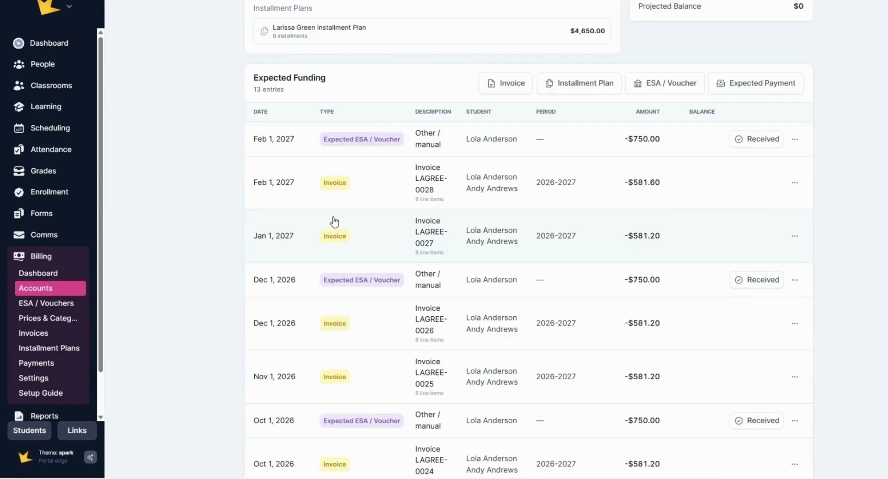
{"action": "scroll", "coordinate": [334, 222], "scroll_direction": "up", "scroll_amount": 5}
{"action": "scroll", "coordinate": [341, 224], "scroll_direction": "up", "scroll_amount": 1}
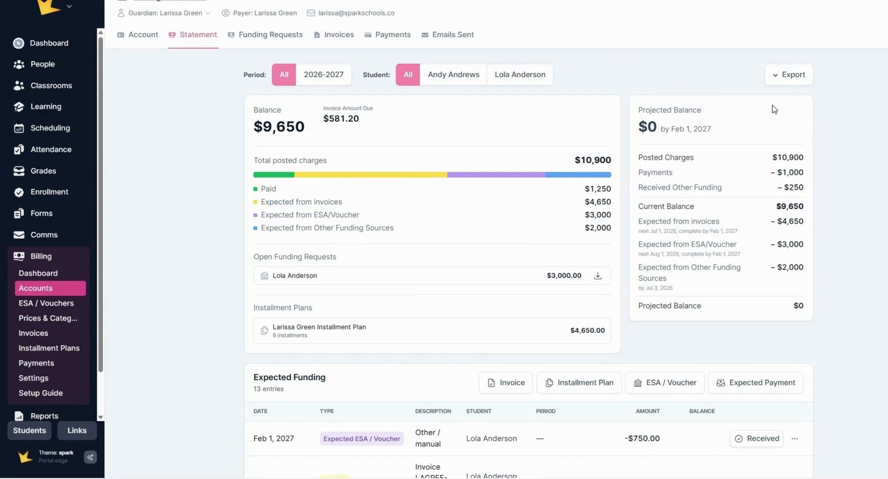
- Preview the account statement as a PDF, close it, and check the CSV export option without exporting
{"action": "left_click", "coordinate": [801, 80]}
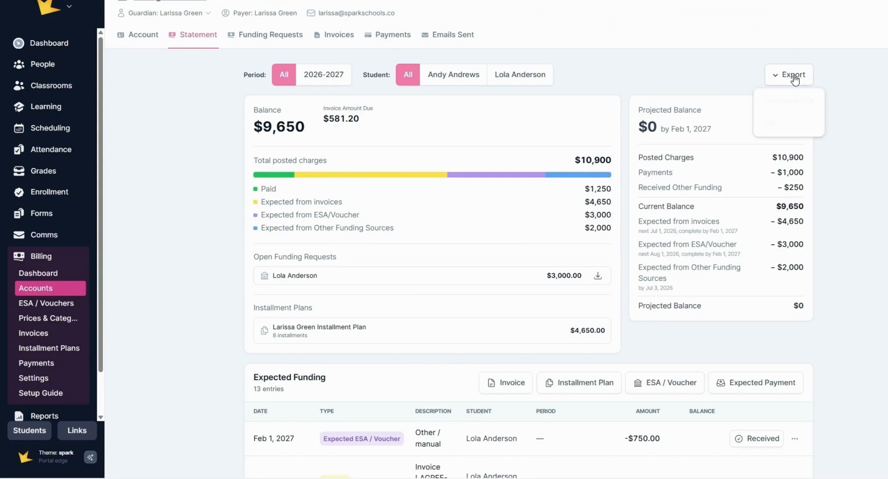
{"action": "left_click", "coordinate": [805, 101]}
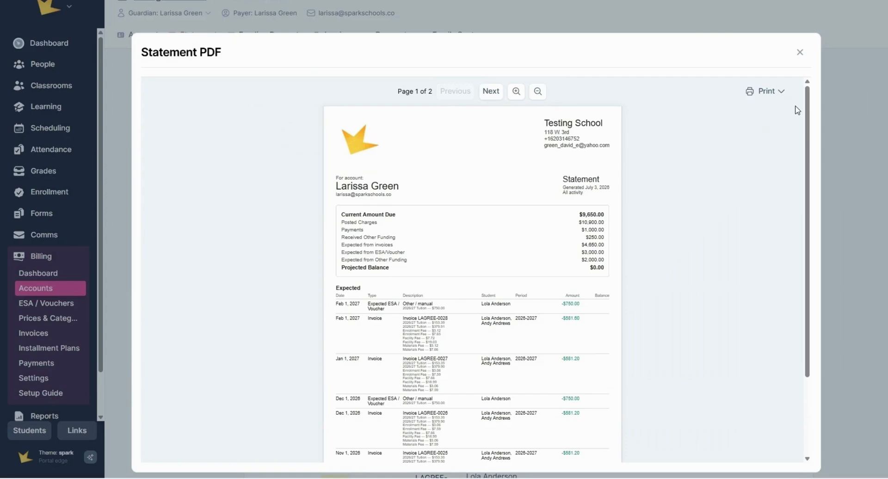
{"action": "scroll", "coordinate": [602, 195], "scroll_direction": "down", "scroll_amount": 3}
{"action": "scroll", "coordinate": [603, 194], "scroll_direction": "up", "scroll_amount": 3}
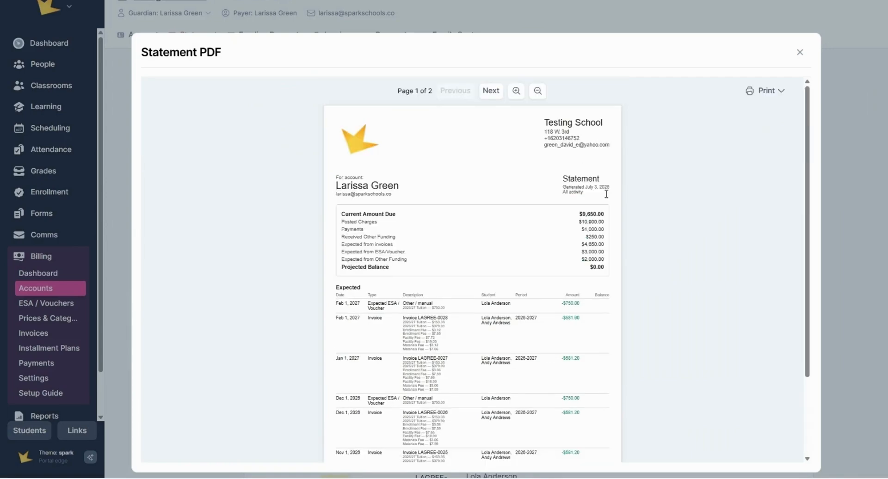
{"action": "left_click", "coordinate": [799, 54]}
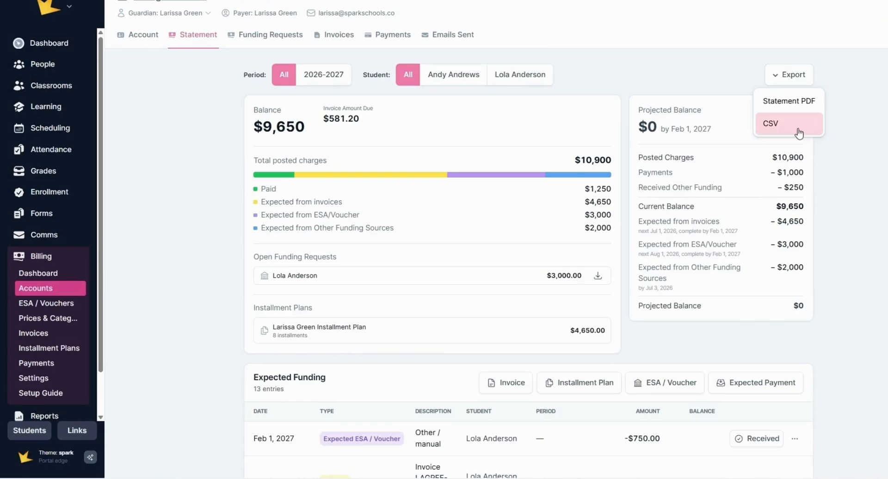
{"action": "left_click", "coordinate": [862, 138]}
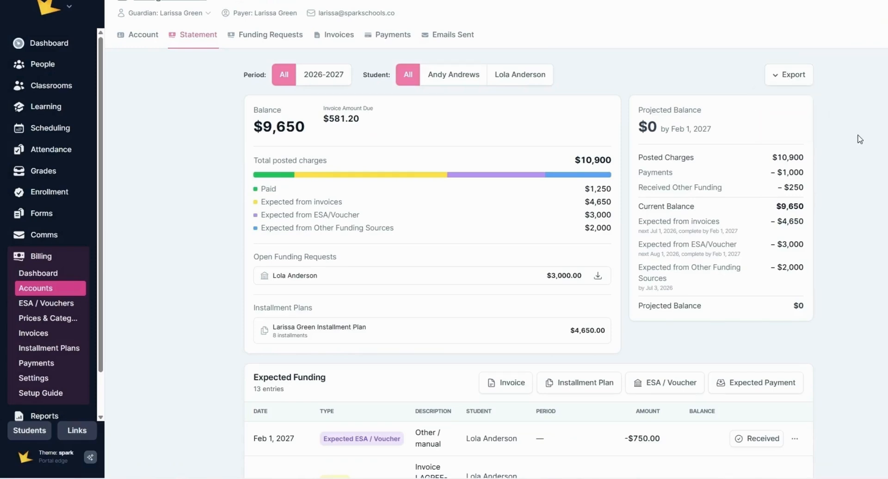
- Open the account's funding requests and view the draft Other / manual request
{"action": "left_click", "coordinate": [248, 41]}
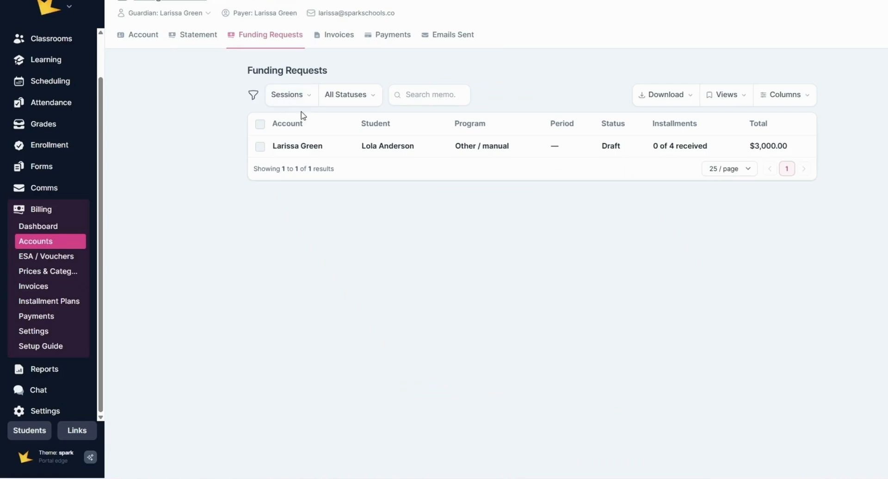
{"action": "left_click", "coordinate": [385, 155]}
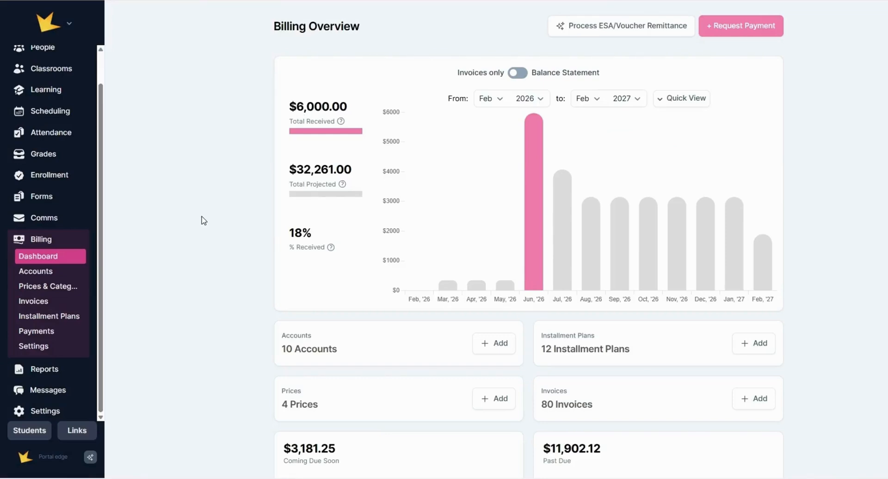
- Inspect the bulk charge form with all billing accounts selected, closing it without posting charges
{"action": "left_click", "coordinate": [54, 274]}
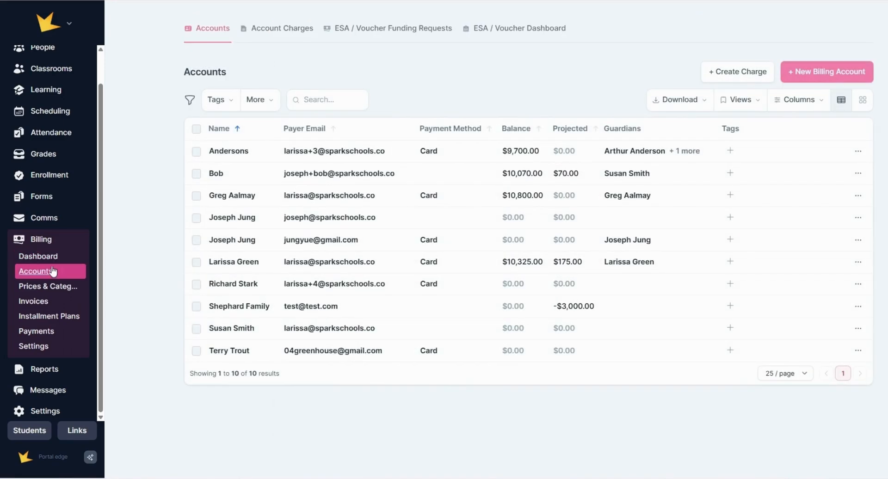
{"action": "left_click", "coordinate": [200, 132]}
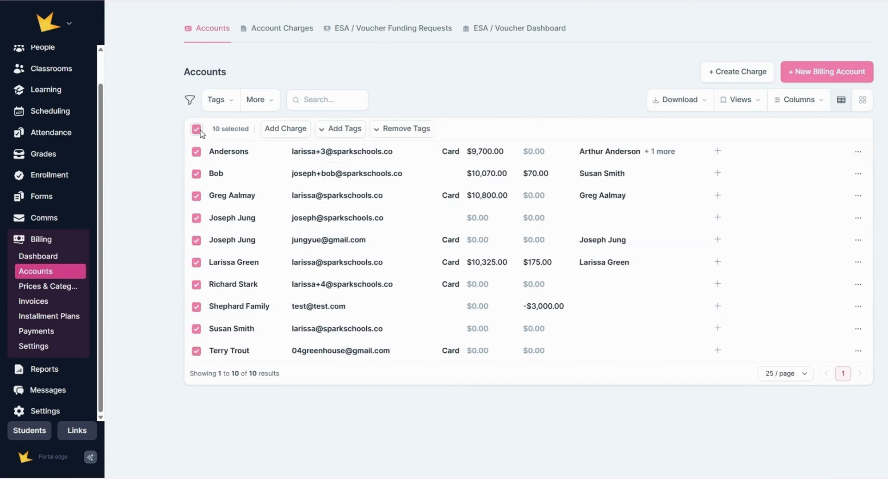
{"action": "left_click", "coordinate": [278, 133]}
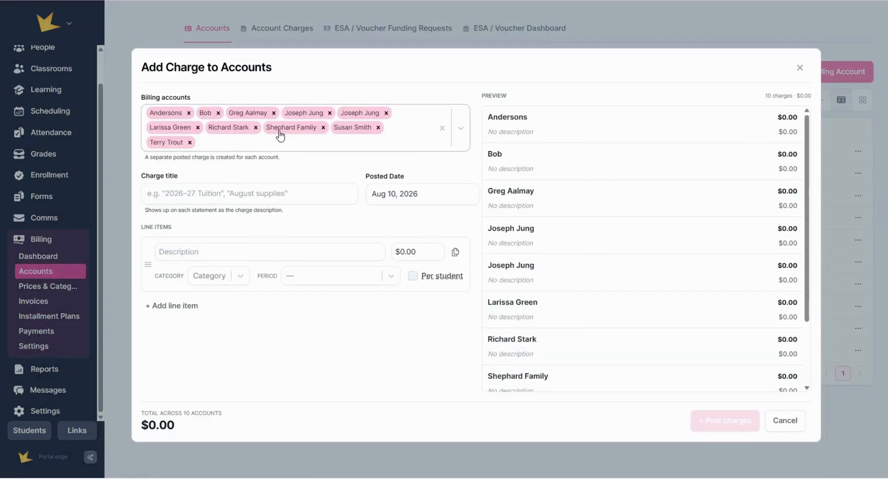
{"action": "left_click", "coordinate": [800, 67]}
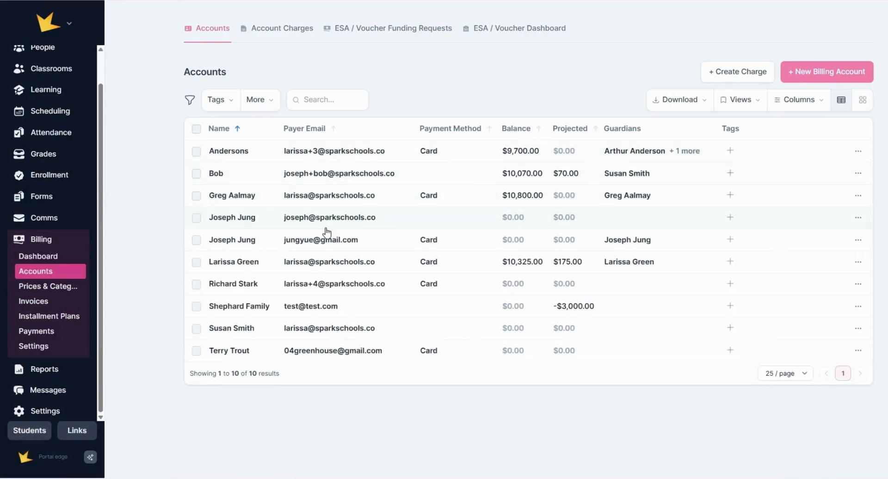
- Inspect the bulk installment plan settings for all selected account charges, closing the form without creating plans
{"action": "left_click", "coordinate": [289, 37]}
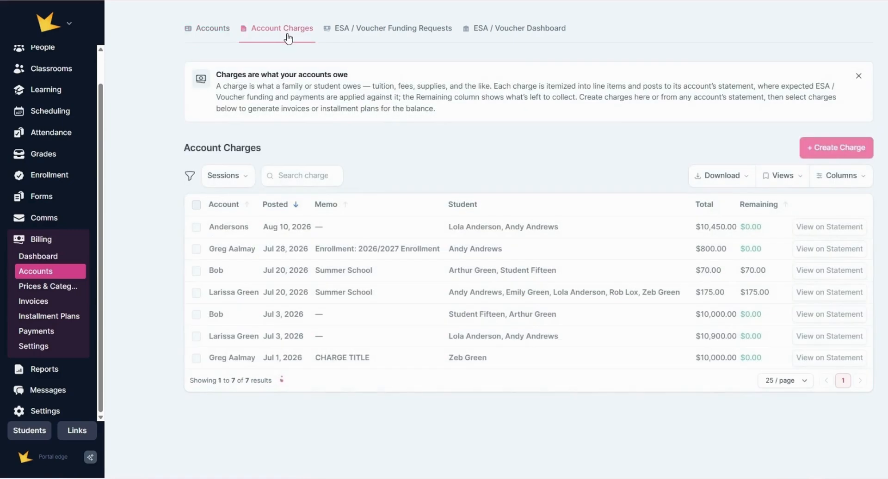
{"action": "left_click", "coordinate": [196, 206]}
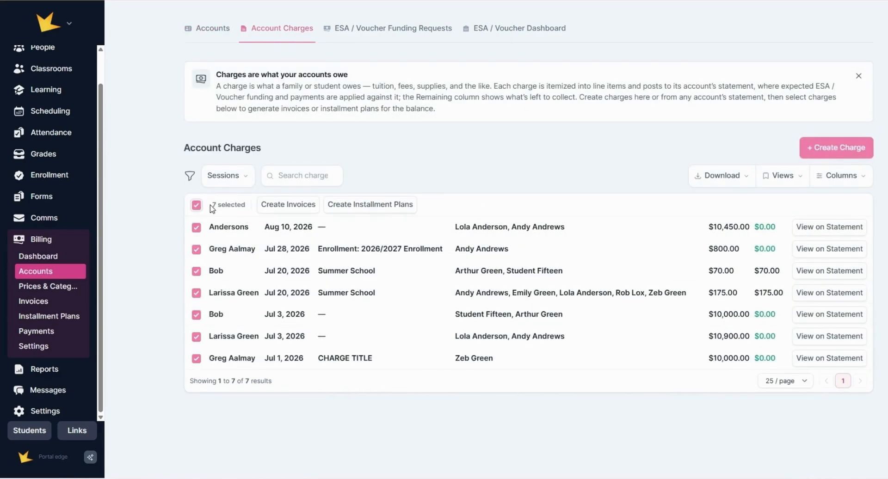
{"action": "left_click", "coordinate": [345, 205]}
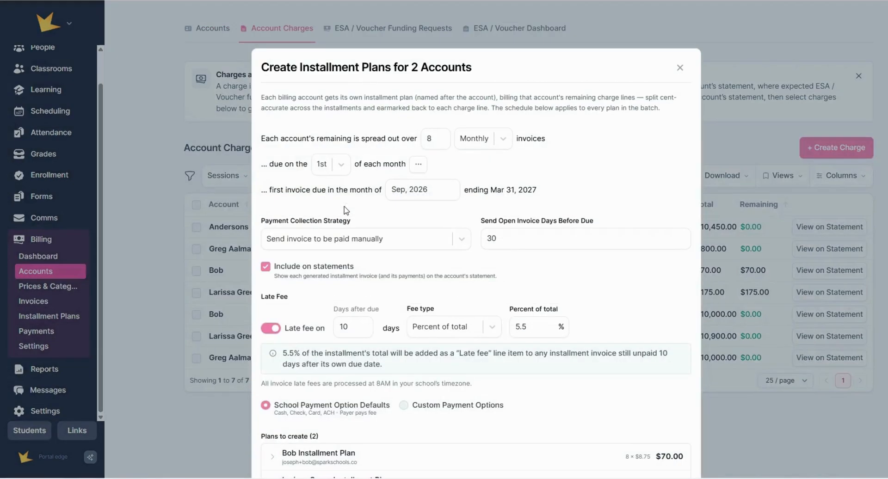
{"action": "scroll", "coordinate": [557, 162], "scroll_direction": "down", "scroll_amount": 2}
{"action": "scroll", "coordinate": [583, 160], "scroll_direction": "down", "scroll_amount": 3}
{"action": "scroll", "coordinate": [605, 156], "scroll_direction": "up", "scroll_amount": 5}
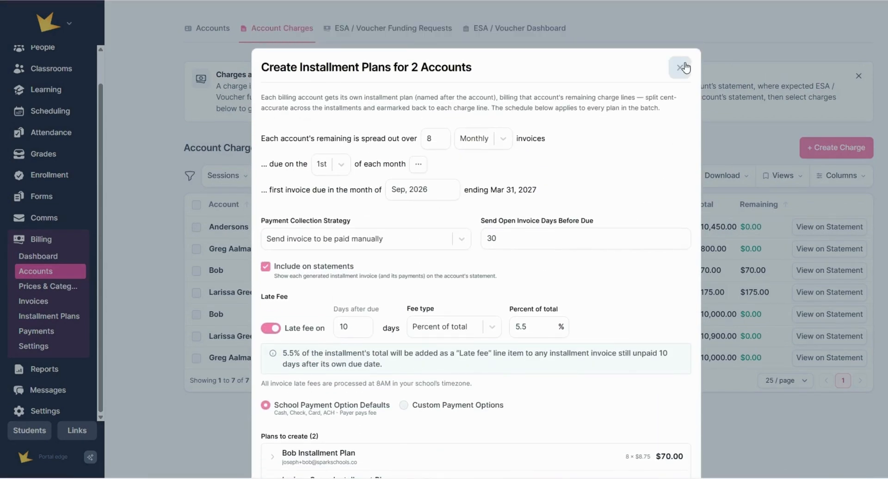
{"action": "left_click", "coordinate": [679, 68]}
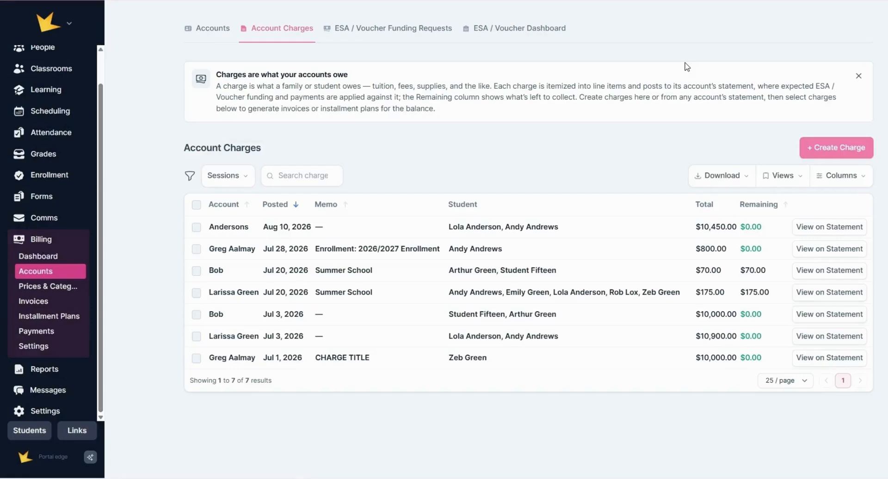
- Start an invoice built from the second listed account's Summer School charge, cancelling it once the line items are selected
{"action": "left_click", "coordinate": [45, 302]}
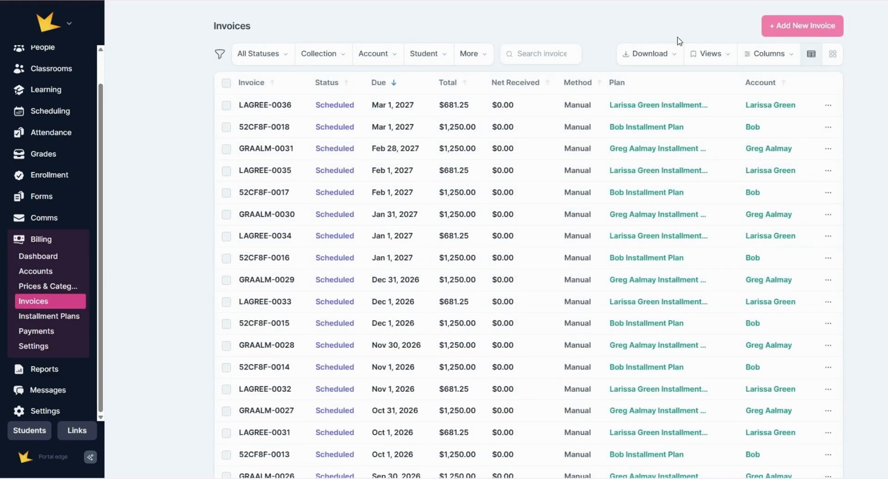
{"action": "left_click", "coordinate": [782, 29]}
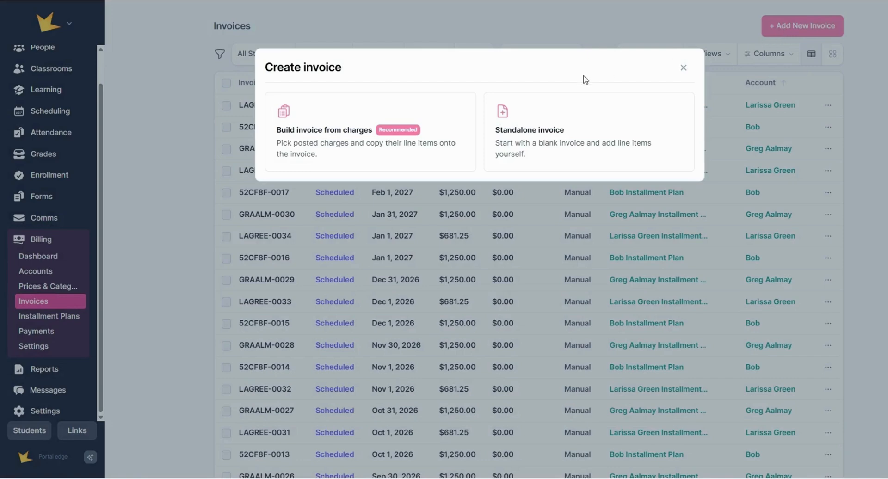
{"action": "left_click", "coordinate": [381, 128]}
{"action": "left_click", "coordinate": [383, 118]}
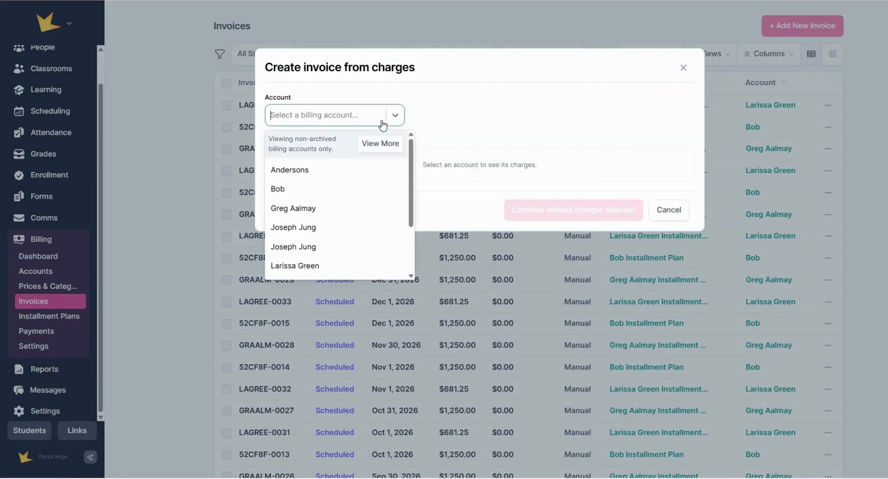
{"action": "left_click", "coordinate": [342, 187]}
{"action": "left_click", "coordinate": [276, 173]}
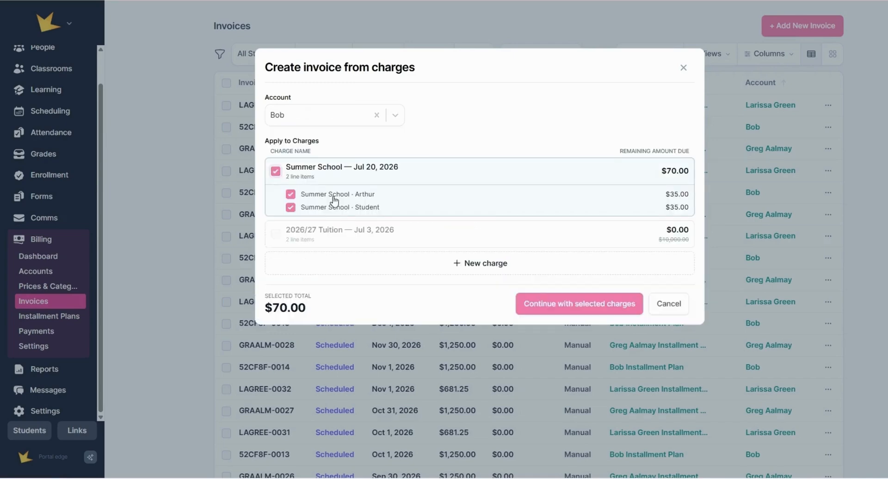
{"action": "left_click", "coordinate": [677, 305]}
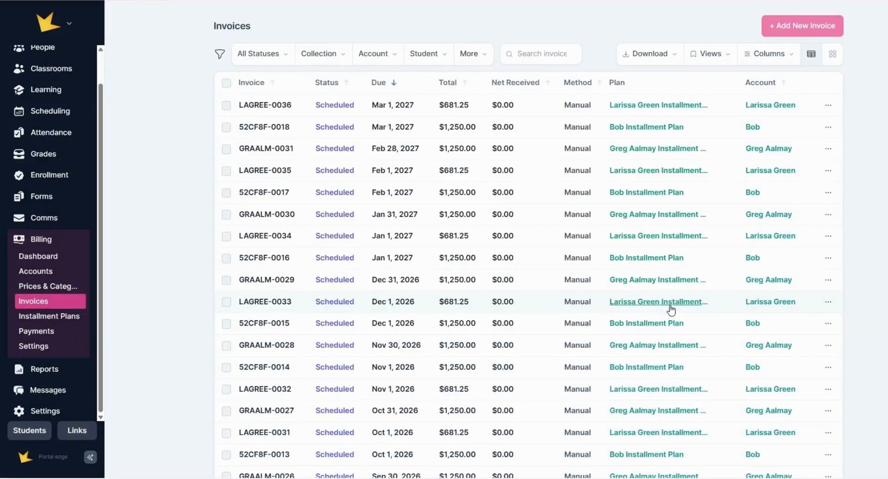
- Start a one-account installment plan from the second listed account's Summer School charge, closing it without creating the plan
{"action": "left_click", "coordinate": [81, 319]}
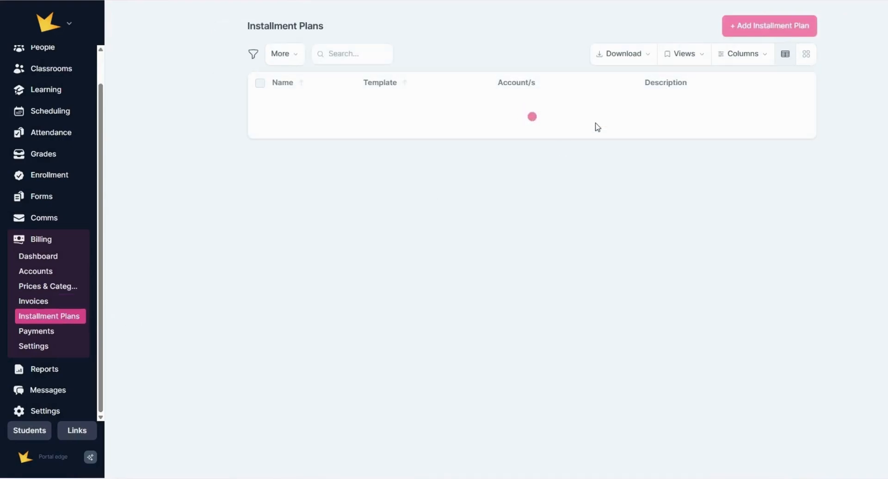
{"action": "left_click", "coordinate": [754, 26]}
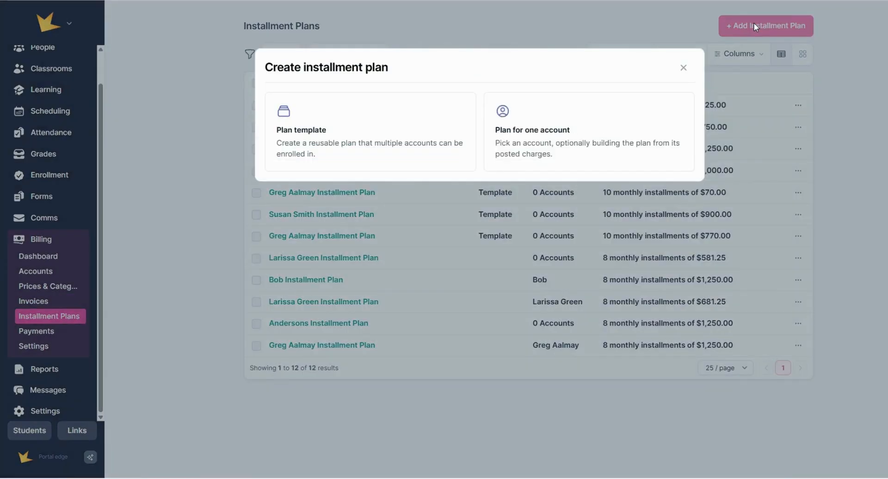
{"action": "left_click", "coordinate": [611, 124]}
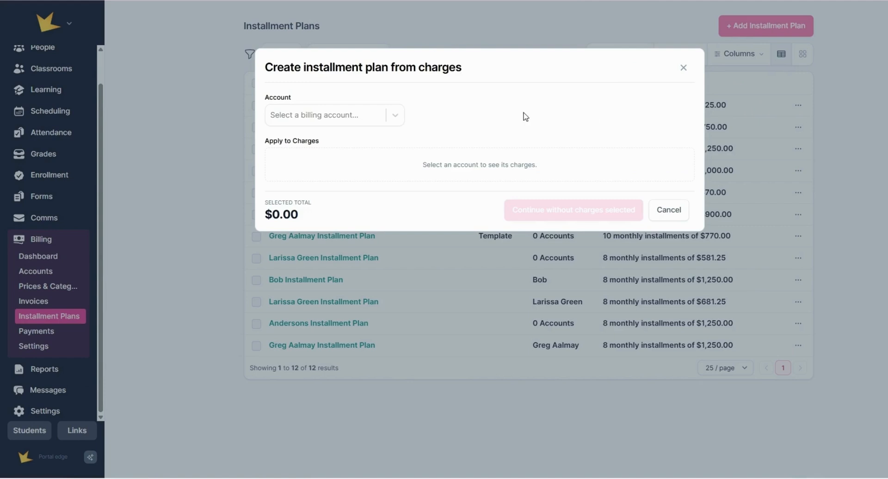
{"action": "left_click", "coordinate": [393, 121]}
{"action": "left_click", "coordinate": [350, 189]}
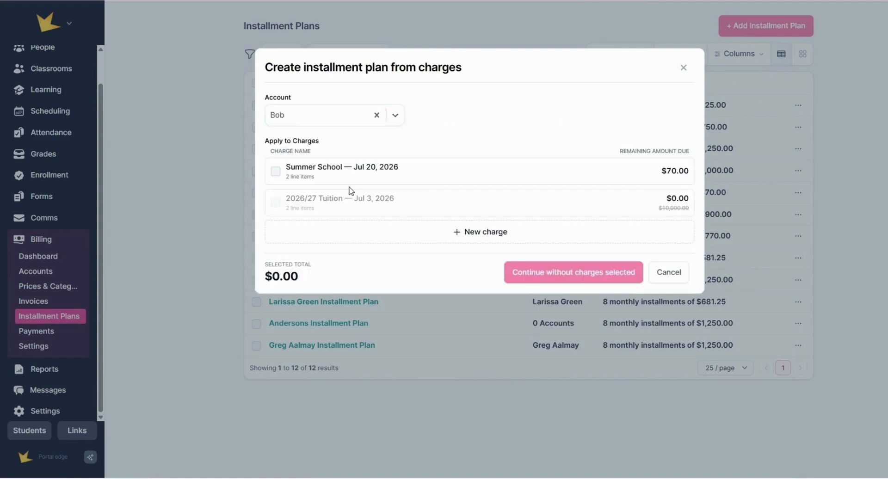
{"action": "left_click", "coordinate": [296, 176]}
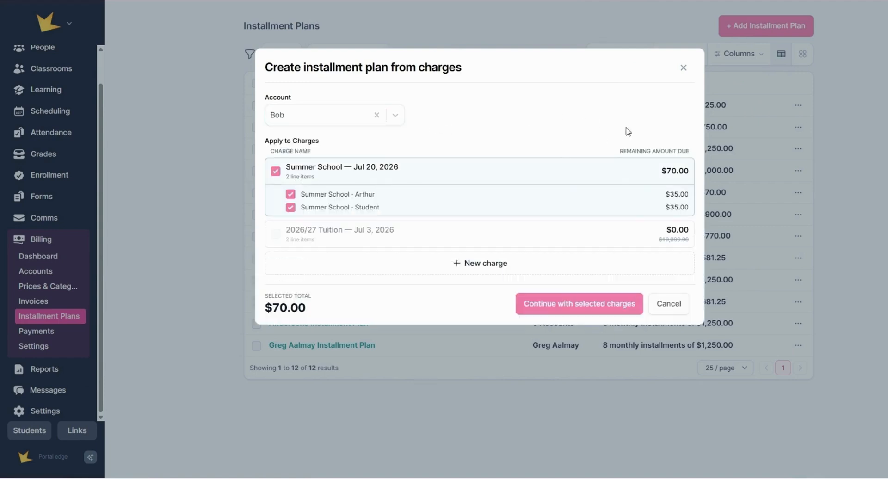
{"action": "left_click", "coordinate": [685, 69]}
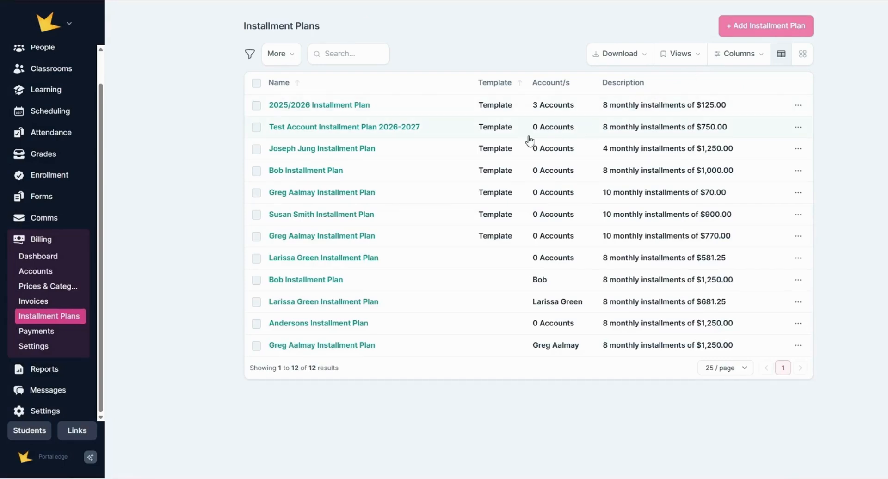
- Open the billing statement of the first listed account
{"action": "left_click", "coordinate": [59, 273]}
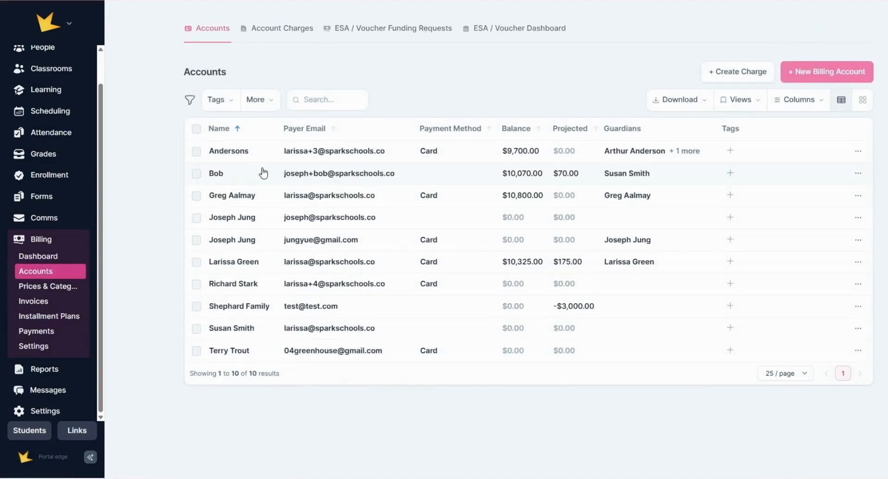
{"action": "left_click", "coordinate": [269, 153]}
{"action": "left_click", "coordinate": [204, 56]}
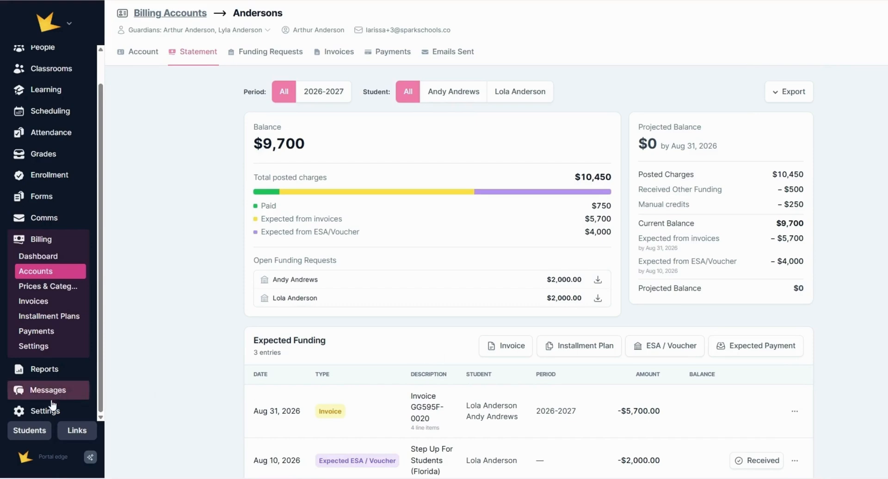
- Review the billing settings for guardian statement visibility, payment methods and default late fees, and return to the billing accounts list
{"action": "left_click", "coordinate": [42, 348]}
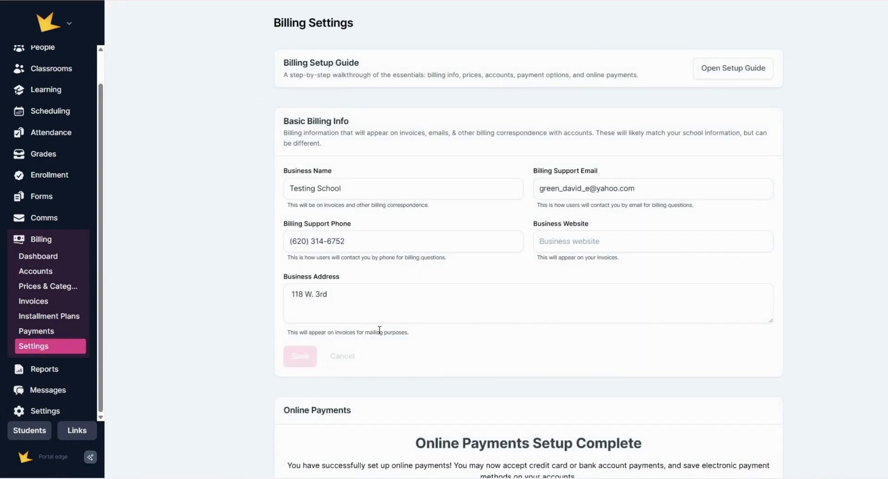
{"action": "scroll", "coordinate": [381, 331], "scroll_direction": "down", "scroll_amount": 6}
{"action": "scroll", "coordinate": [381, 331], "scroll_direction": "down", "scroll_amount": 10}
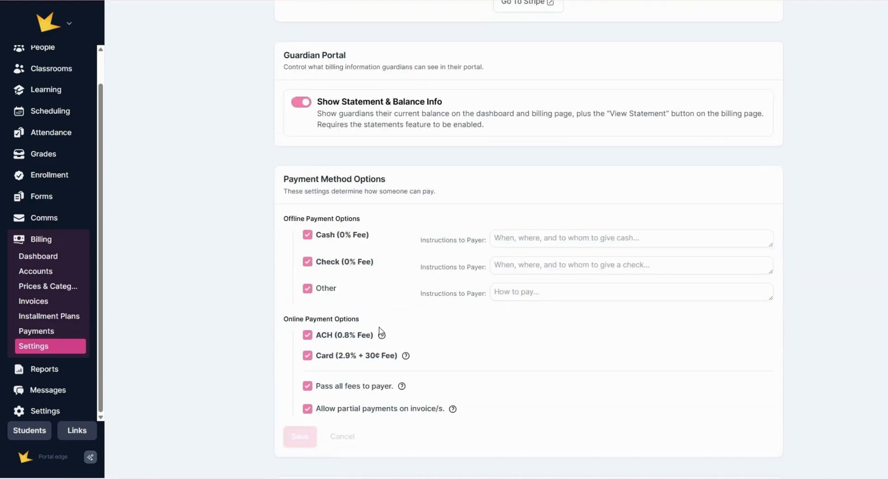
{"action": "scroll", "coordinate": [382, 331], "scroll_direction": "down", "scroll_amount": 1}
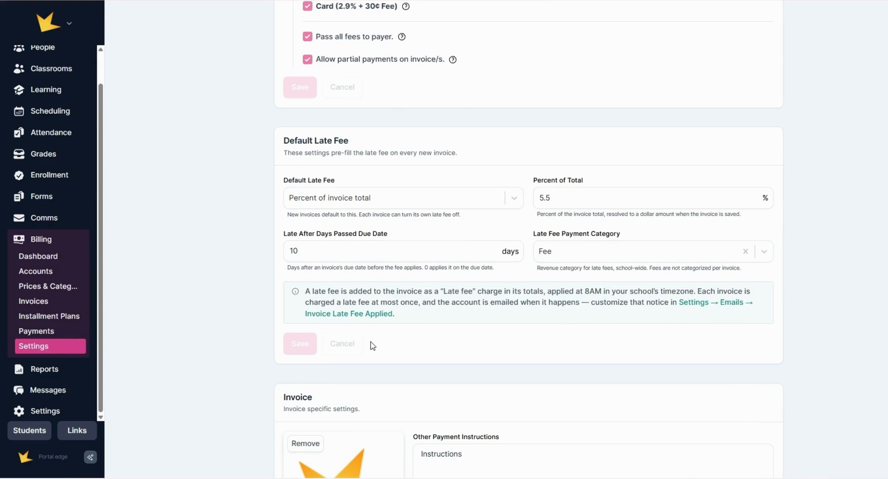
{"action": "left_click", "coordinate": [67, 274]}
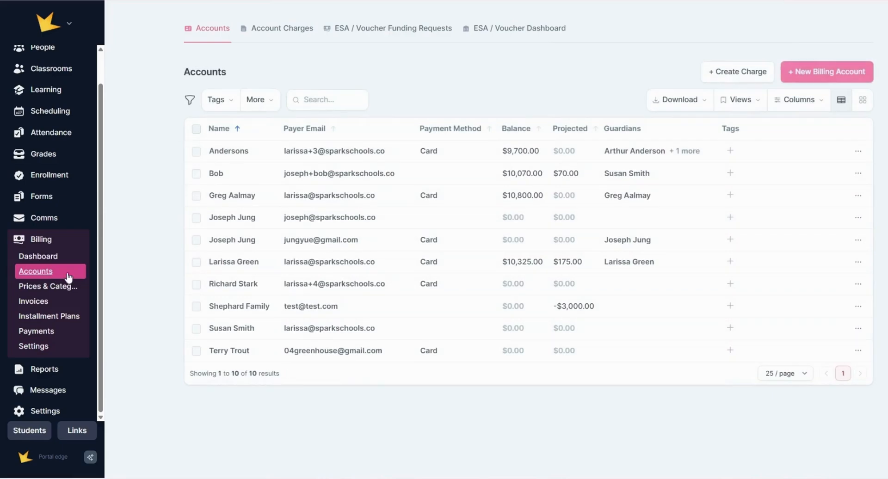
- Open the first listed billing account and review its details, guardians, saved payment methods and upcoming invoice emails
{"action": "left_click", "coordinate": [263, 162]}
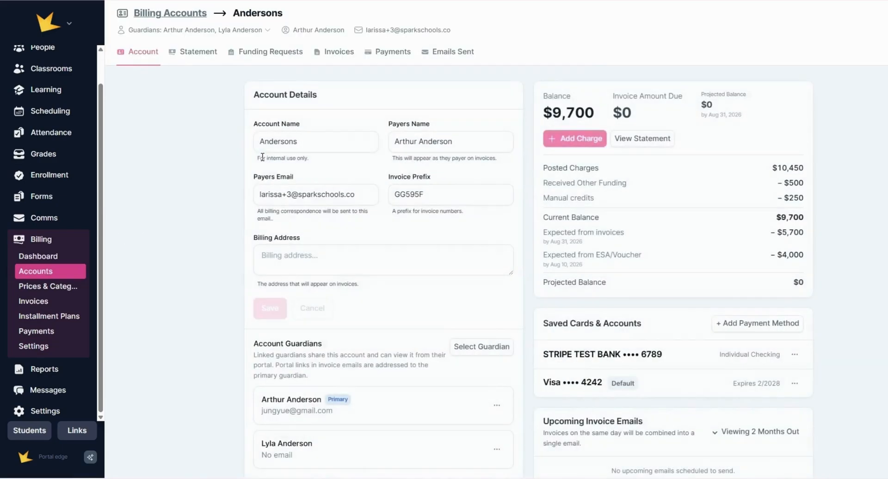
{"action": "scroll", "coordinate": [444, 225], "scroll_direction": "down", "scroll_amount": 3}
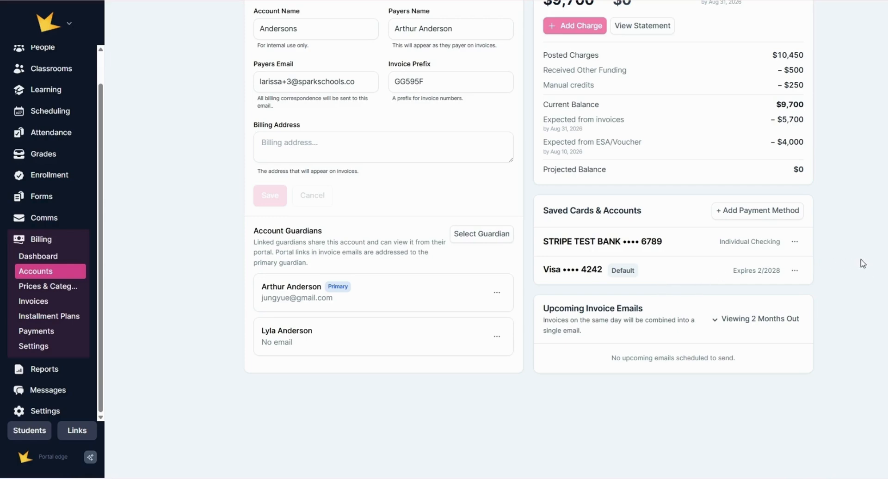
{"action": "scroll", "coordinate": [863, 264], "scroll_direction": "up", "scroll_amount": 3}
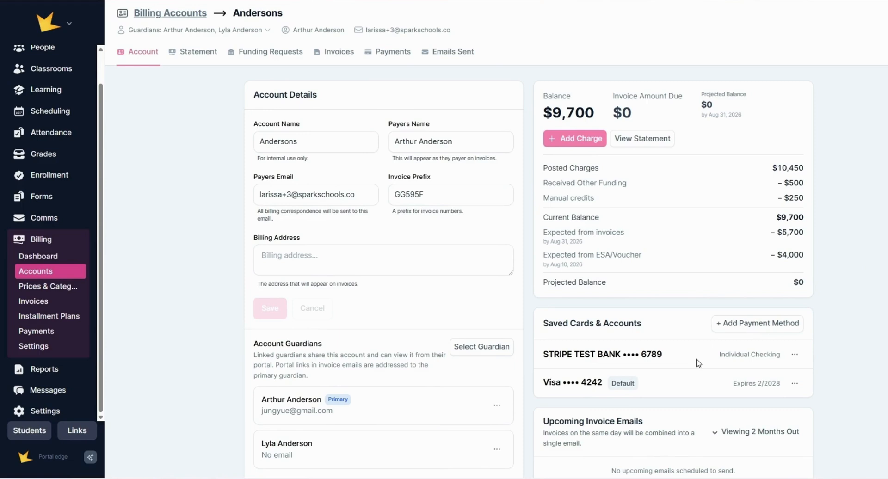
{"action": "scroll", "coordinate": [699, 363], "scroll_direction": "down", "scroll_amount": 1}
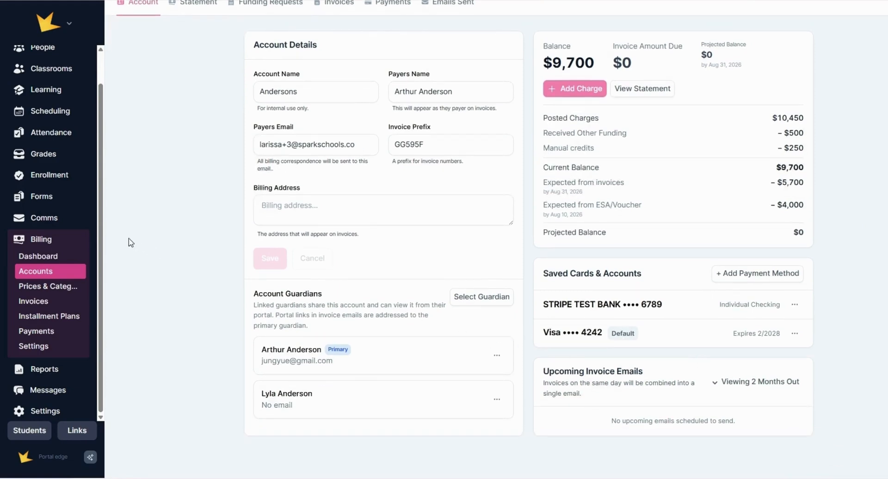
- Review the payment method collection options of the 2026/2027 Enrollment program, and return to the billing overview
{"action": "left_click", "coordinate": [64, 180]}
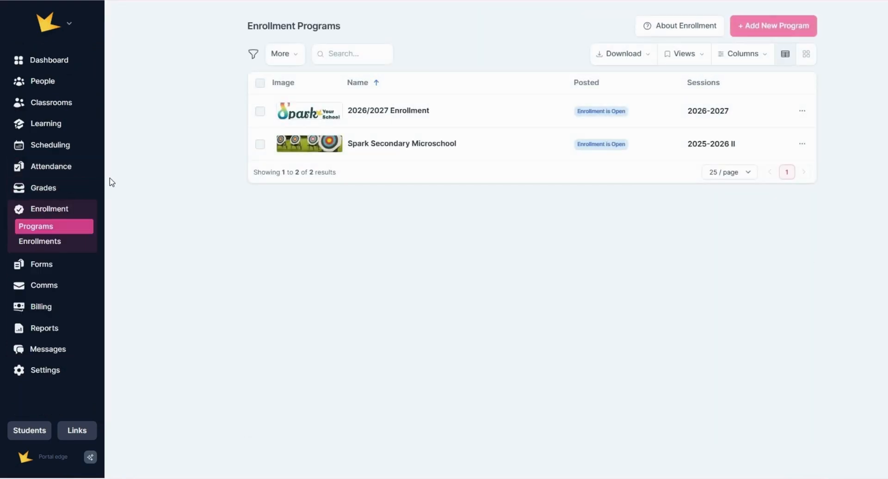
{"action": "left_click", "coordinate": [419, 117]}
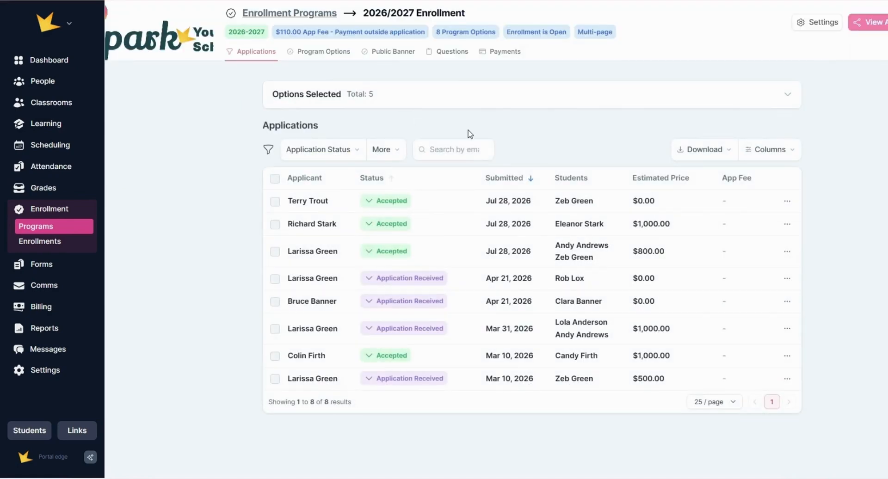
{"action": "left_click", "coordinate": [514, 58]}
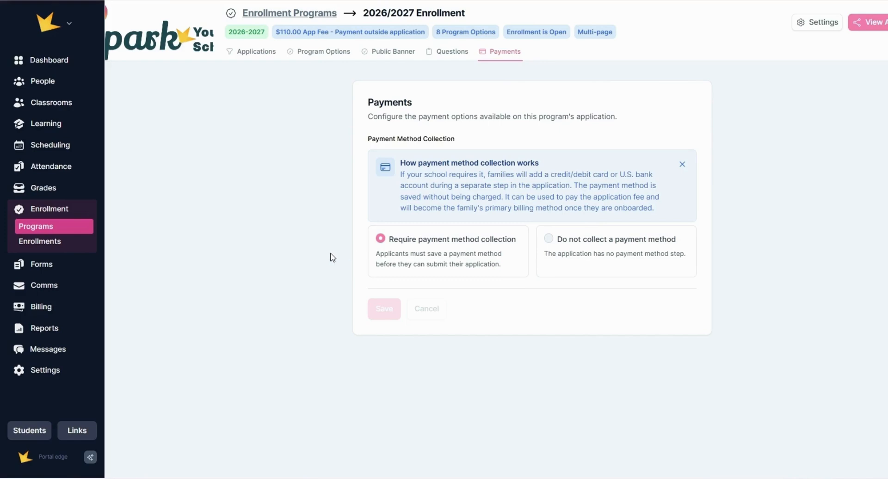
{"action": "left_click", "coordinate": [73, 306]}
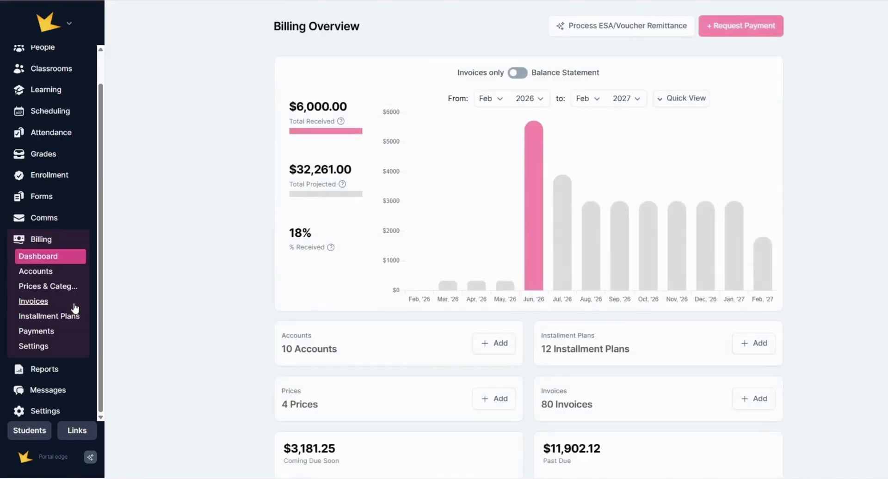